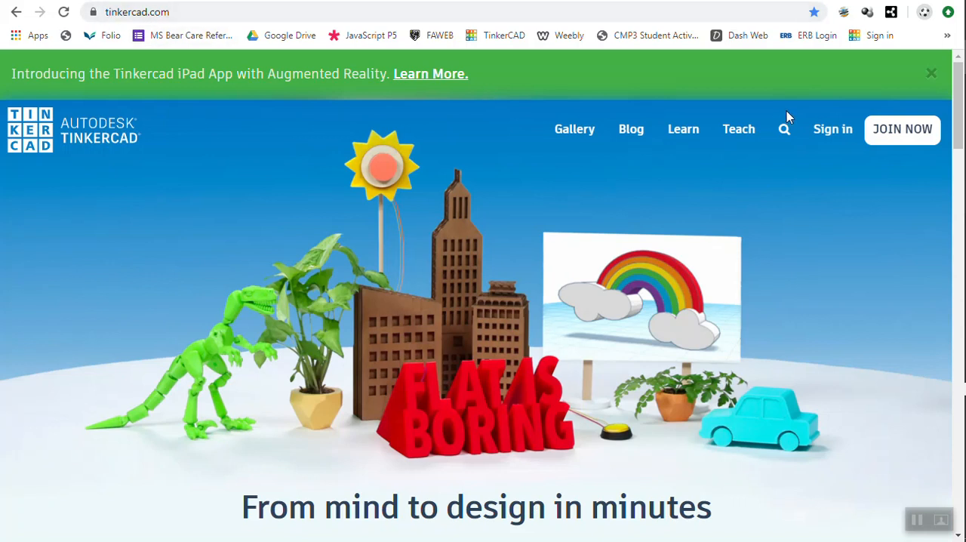
Start signing in with an email or username, replace the prefilled address with the class account's e-mail, and continue
{"action": "left_click", "coordinate": [832, 141]}
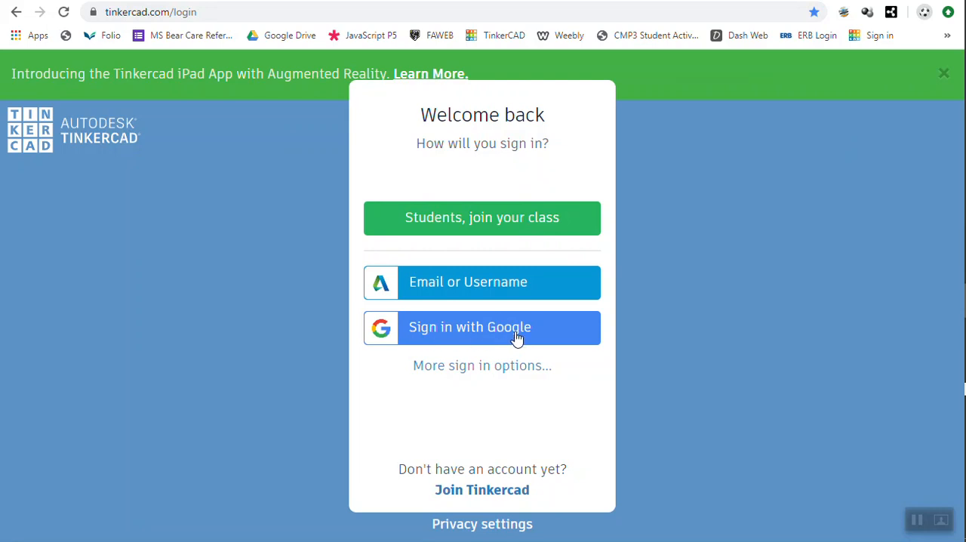
{"action": "left_click", "coordinate": [456, 296]}
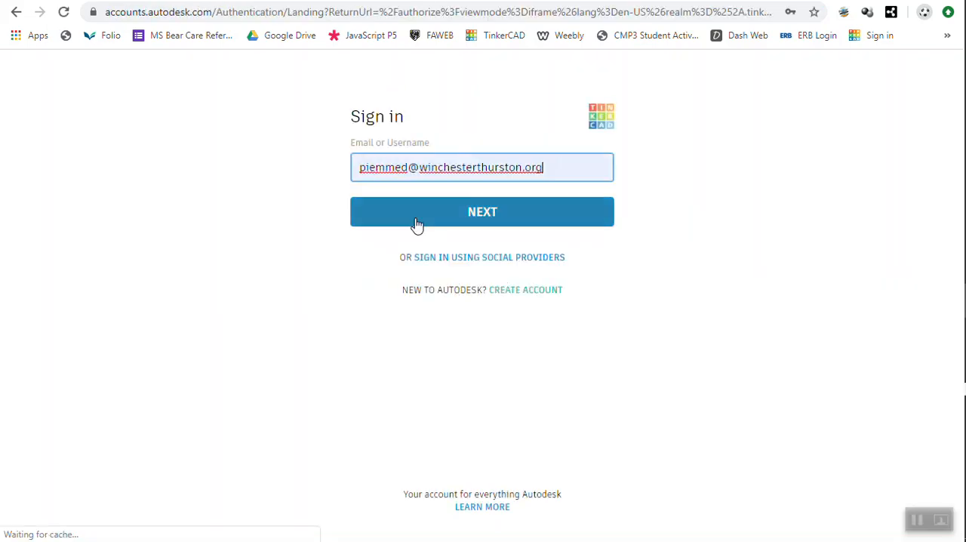
{"action": "left_click_drag", "start_coordinate": [551, 169], "coordinate": [337, 162]}
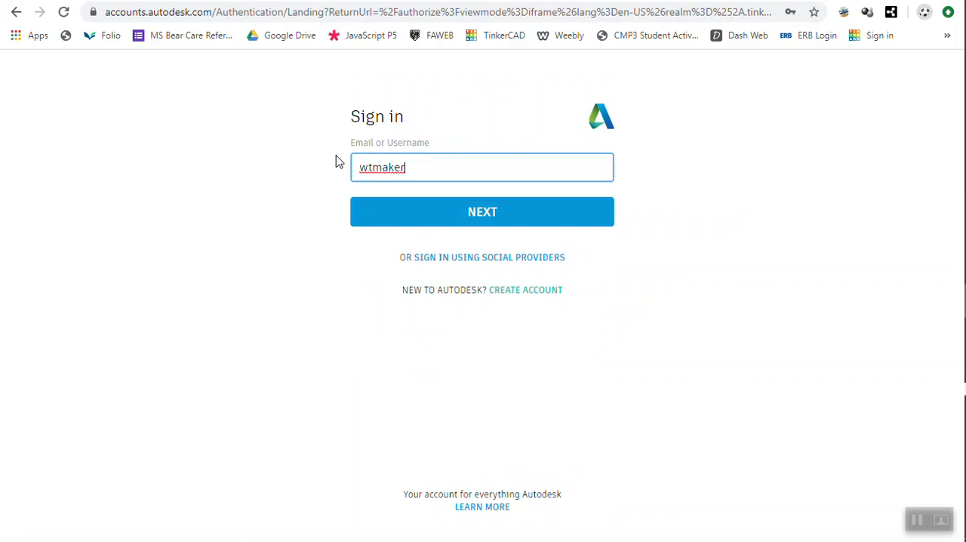
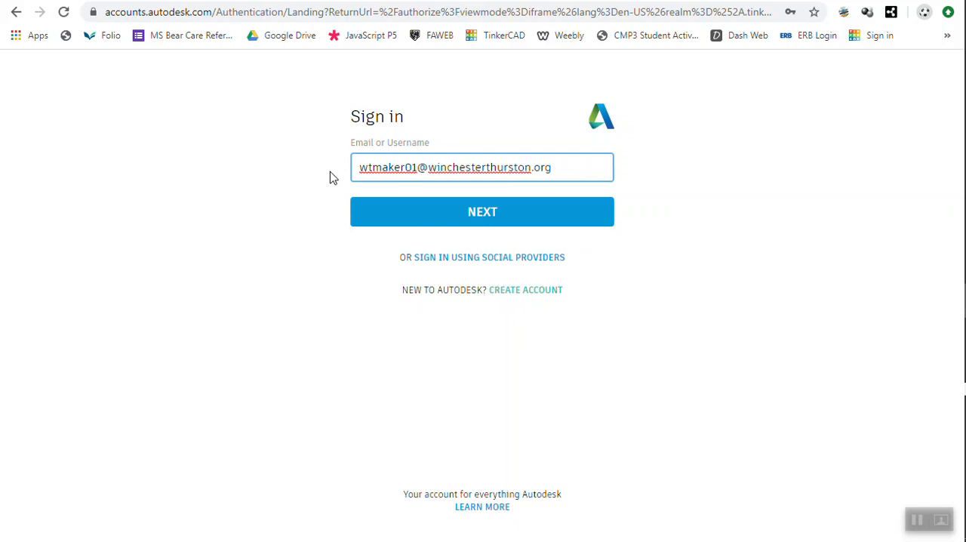
{"action": "left_click", "coordinate": [437, 211]}
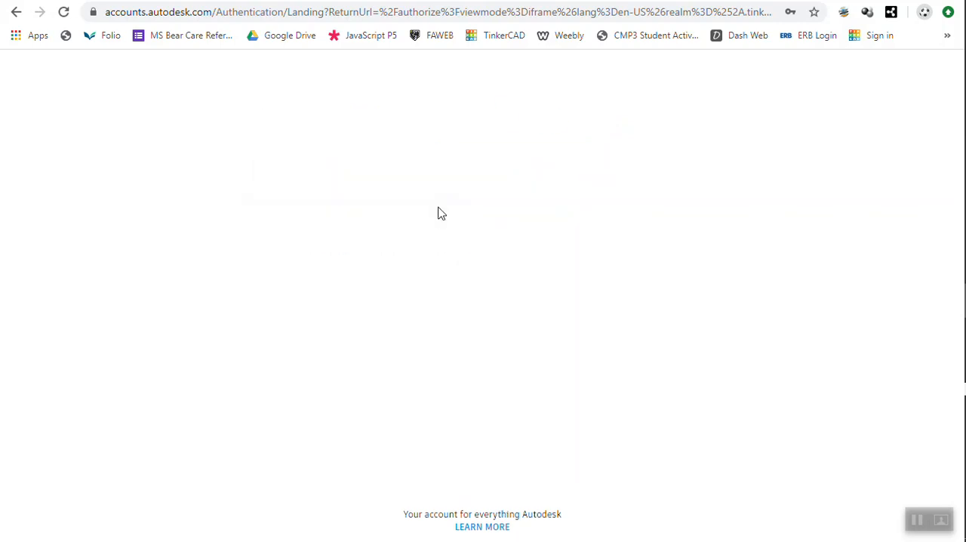
Replace the prefilled password with the class account's password and sign in
{"action": "left_click", "coordinate": [420, 240]}
{"action": "left_click_drag", "start_coordinate": [383, 242], "coordinate": [323, 241]}
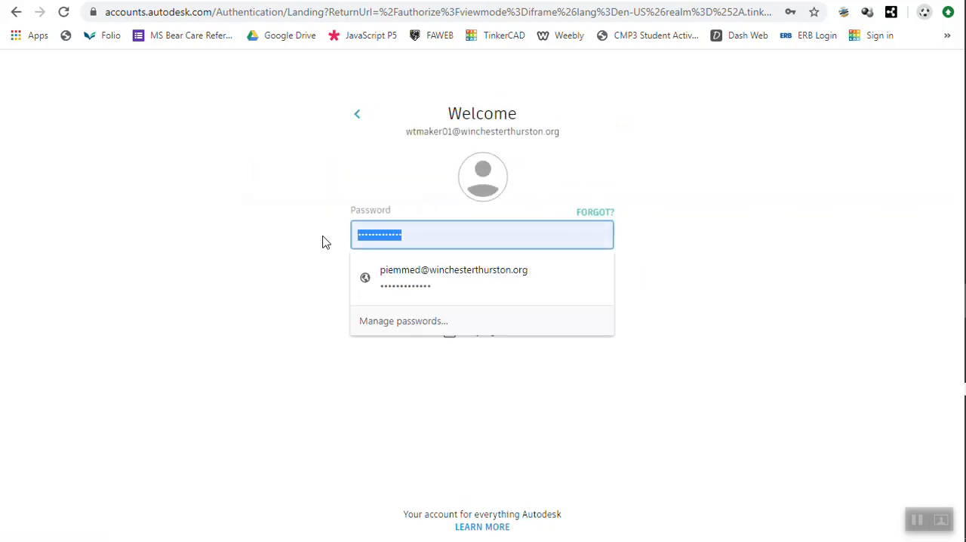
{"action": "type", "text": "p"}
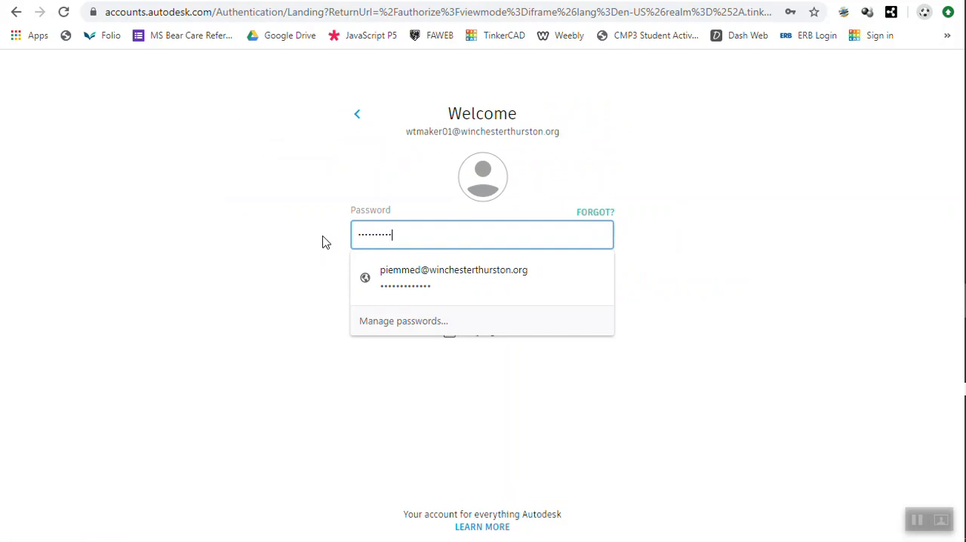
{"action": "left_click", "coordinate": [408, 383]}
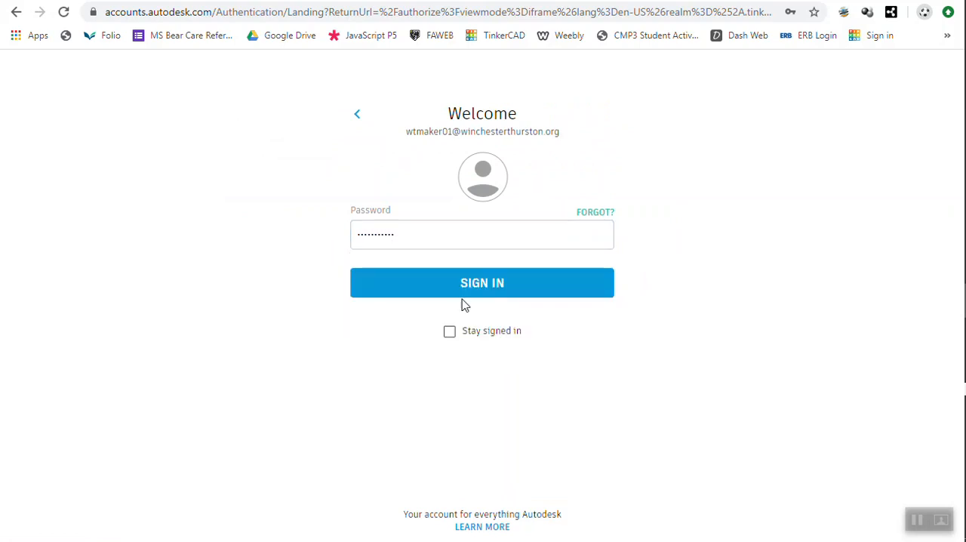
{"action": "left_click", "coordinate": [464, 300]}
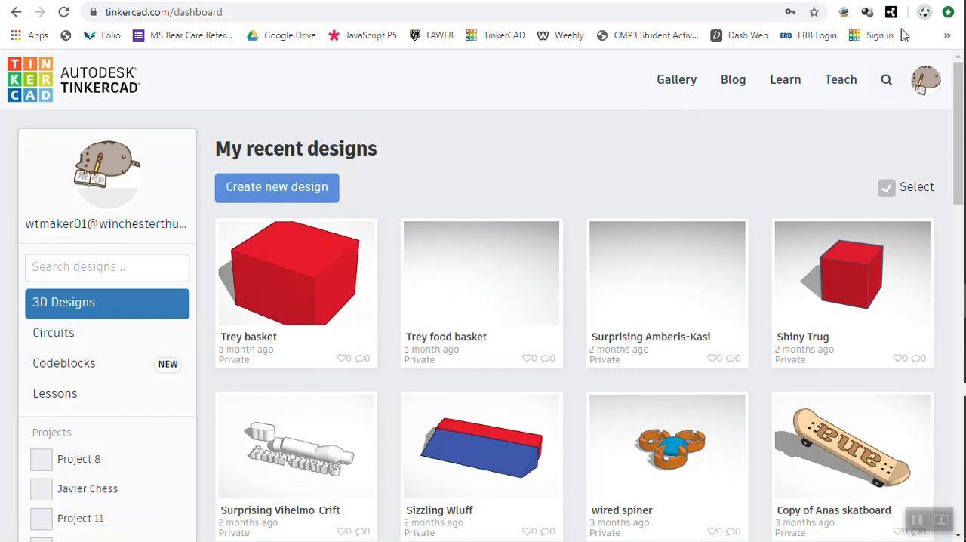
Search the gallery's people for the teacher's username and open the matching profile
{"action": "left_click", "coordinate": [887, 81]}
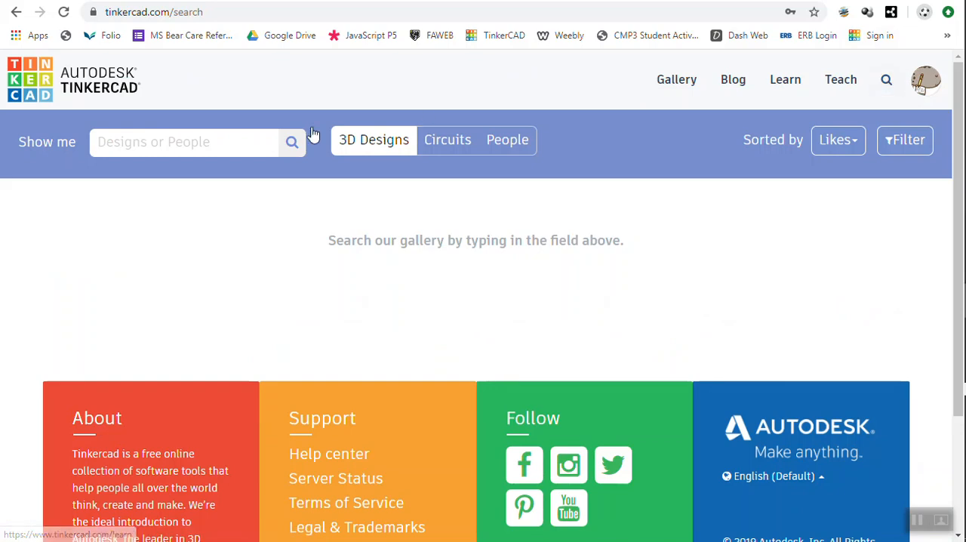
{"action": "left_click", "coordinate": [517, 146]}
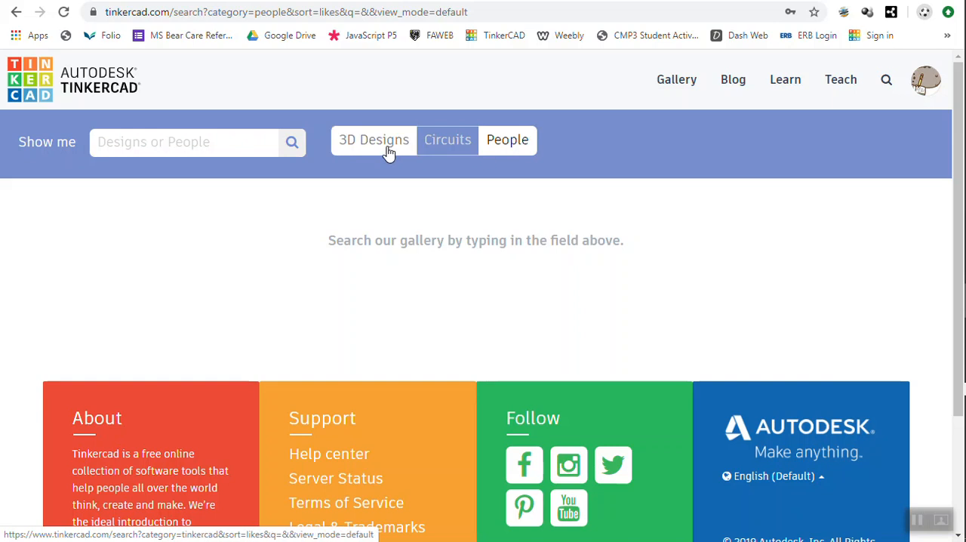
{"action": "left_click", "coordinate": [225, 145]}
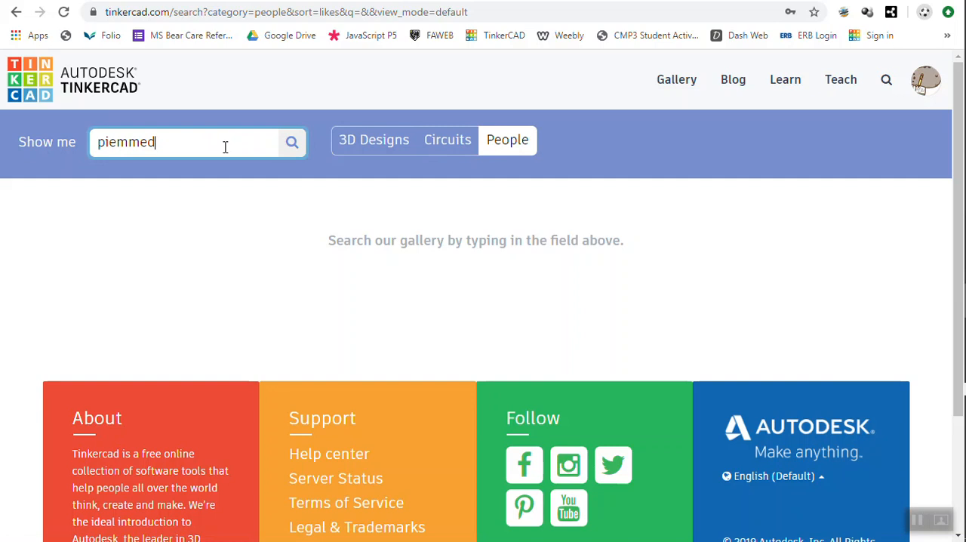
{"action": "key", "text": "Return"}
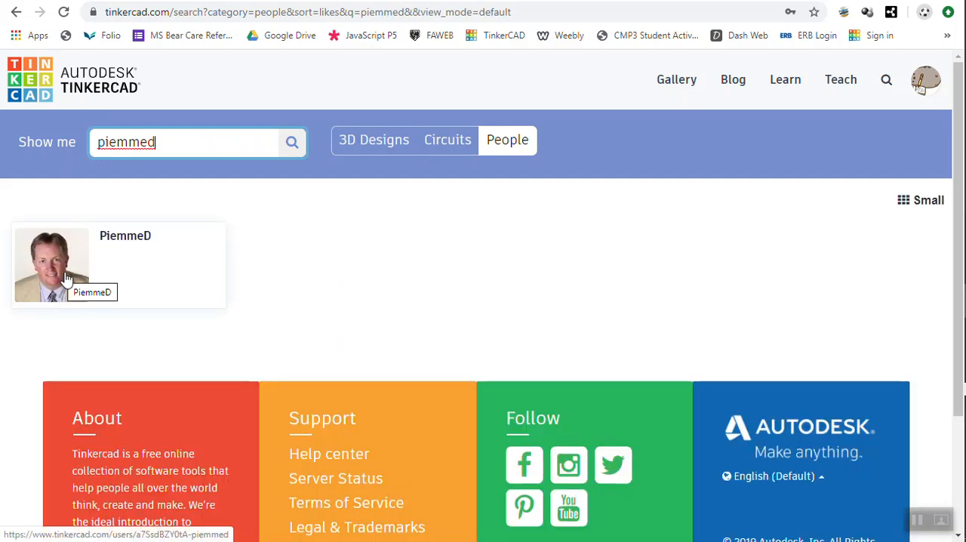
{"action": "left_click", "coordinate": [114, 281]}
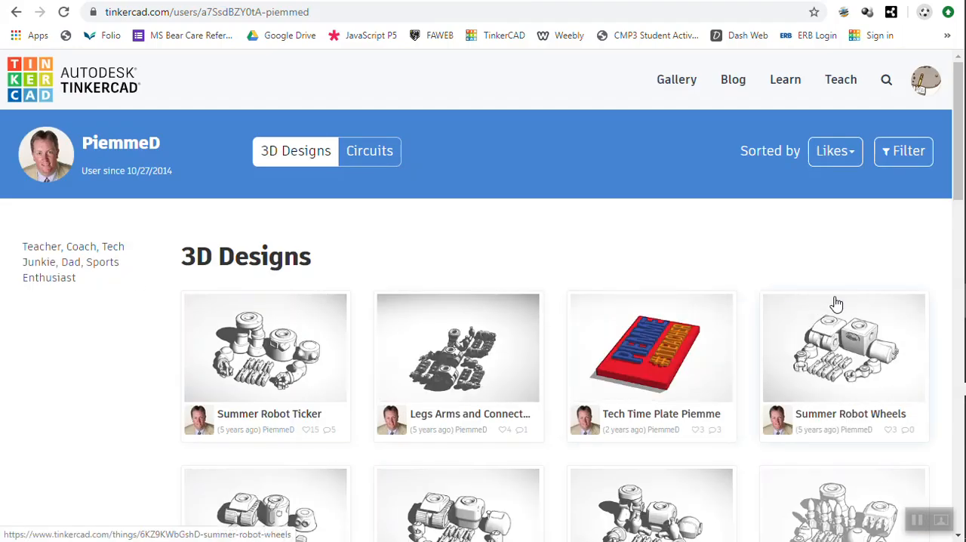
Find the Mug Wump XYZ 2020 design among the teacher's 3D designs and open an editable copy of it
{"action": "left_click_drag", "start_coordinate": [960, 184], "coordinate": [956, 287]}
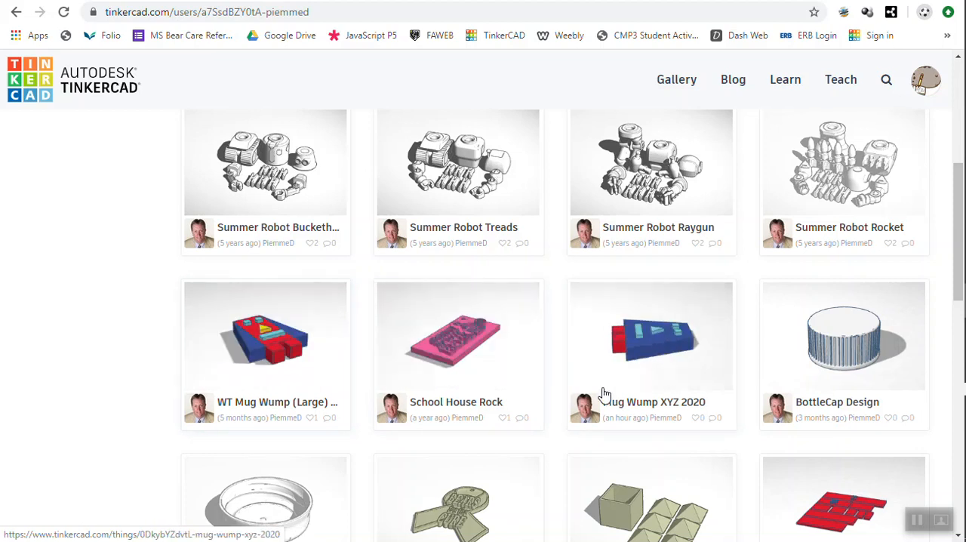
{"action": "left_click", "coordinate": [661, 376]}
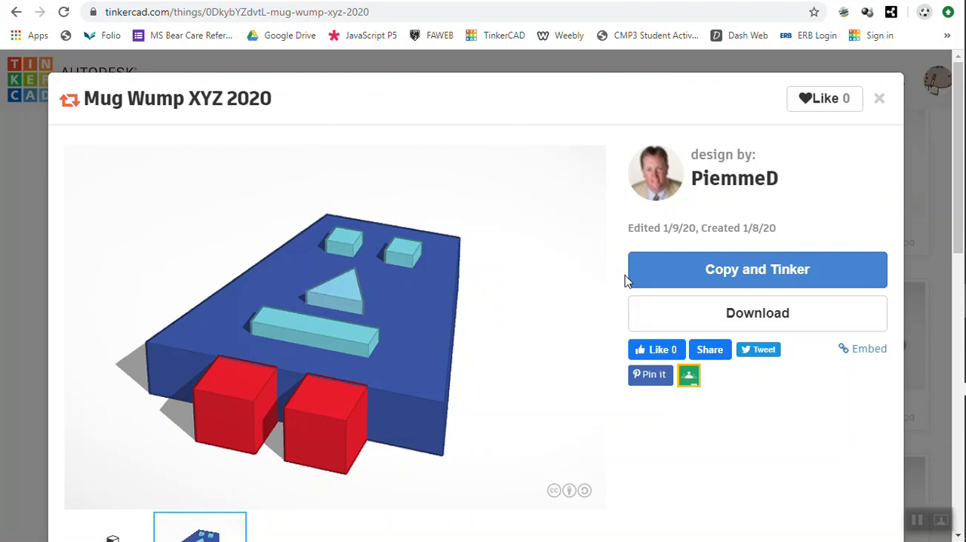
{"action": "left_click", "coordinate": [718, 270]}
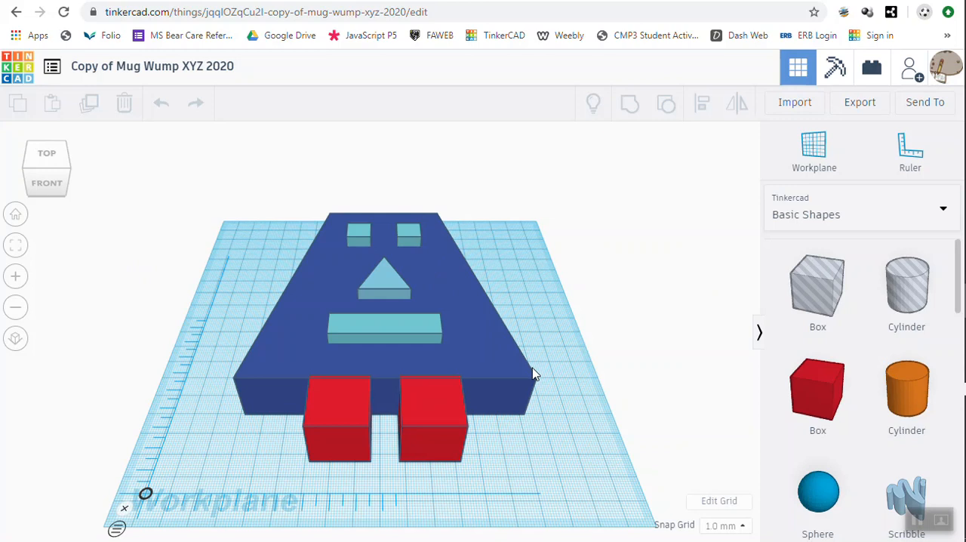
Examine the dimensions of the Mug Wump's individual parts: feet, body, mouth, nose and eyes
{"action": "mouse_move", "coordinate": [534, 374]}
{"action": "right_mouse_down"}
{"action": "mouse_move", "coordinate": [535, 339]}
{"action": "mouse_move", "coordinate": [524, 392]}
{"action": "mouse_move", "coordinate": [452, 382]}
{"action": "mouse_move", "coordinate": [416, 330]}
{"action": "mouse_move", "coordinate": [491, 313]}
{"action": "mouse_move", "coordinate": [521, 337]}
{"action": "mouse_move", "coordinate": [535, 358]}
{"action": "mouse_move", "coordinate": [532, 391]}
{"action": "mouse_move", "coordinate": [532, 382]}
{"action": "right_mouse_up"}
{"action": "right_click_drag", "start_coordinate": [533, 371], "coordinate": [532, 369]}
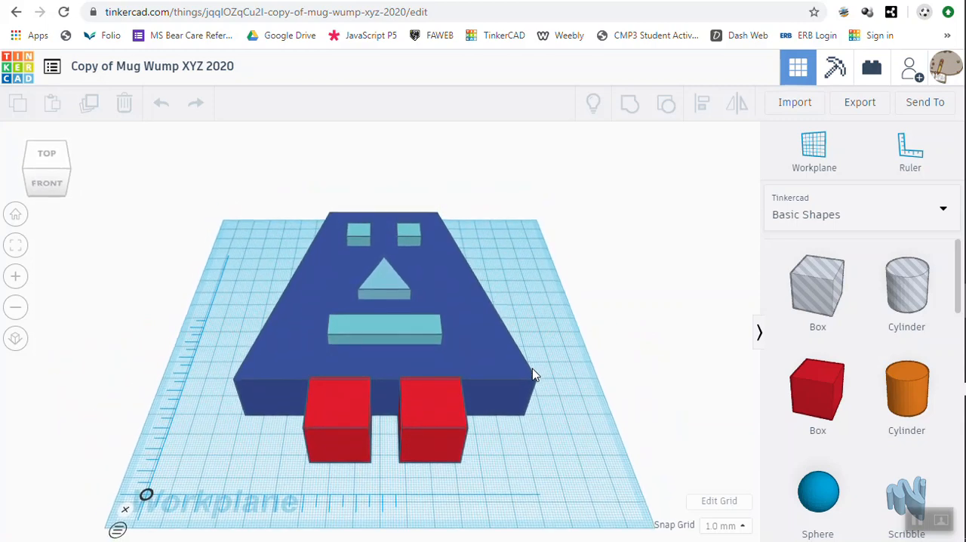
{"action": "left_click", "coordinate": [20, 213]}
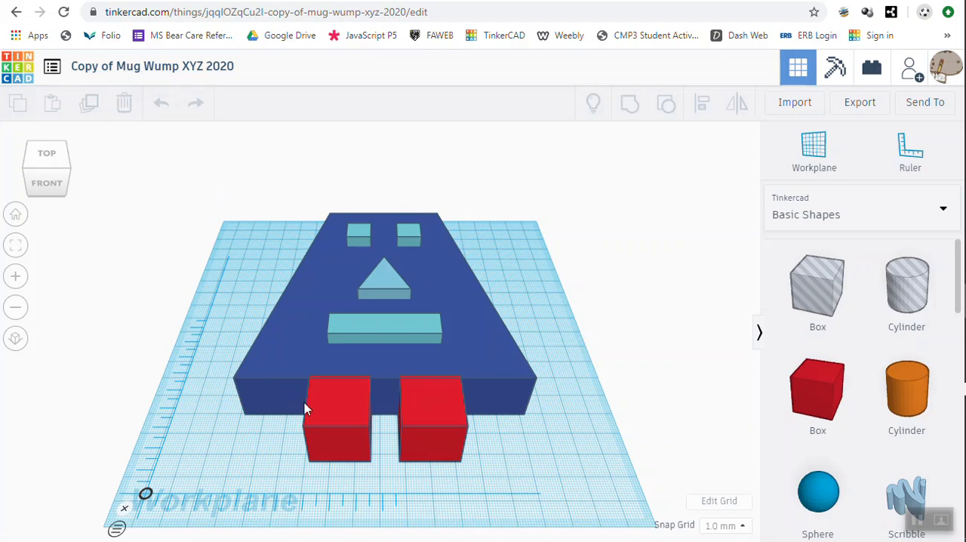
{"action": "left_click", "coordinate": [323, 411]}
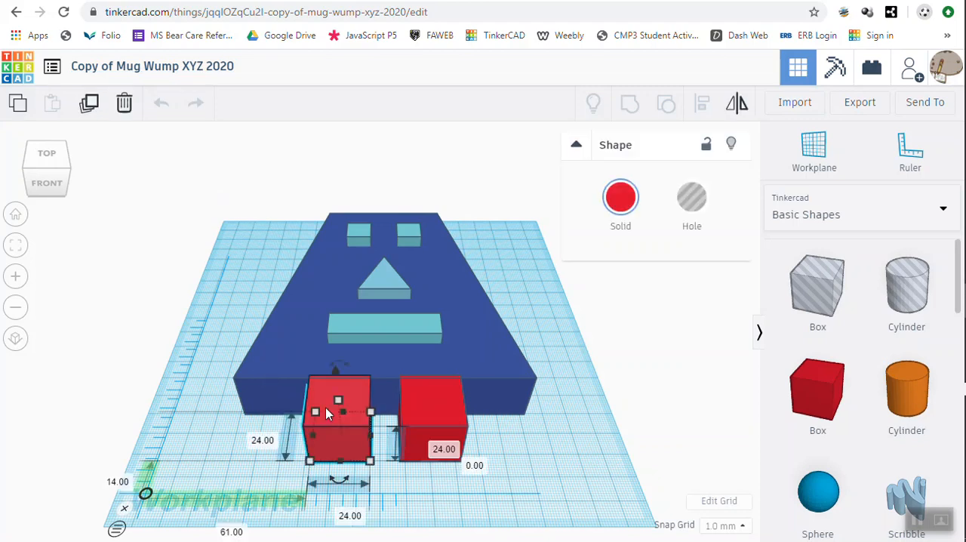
{"action": "left_click", "coordinate": [416, 415]}
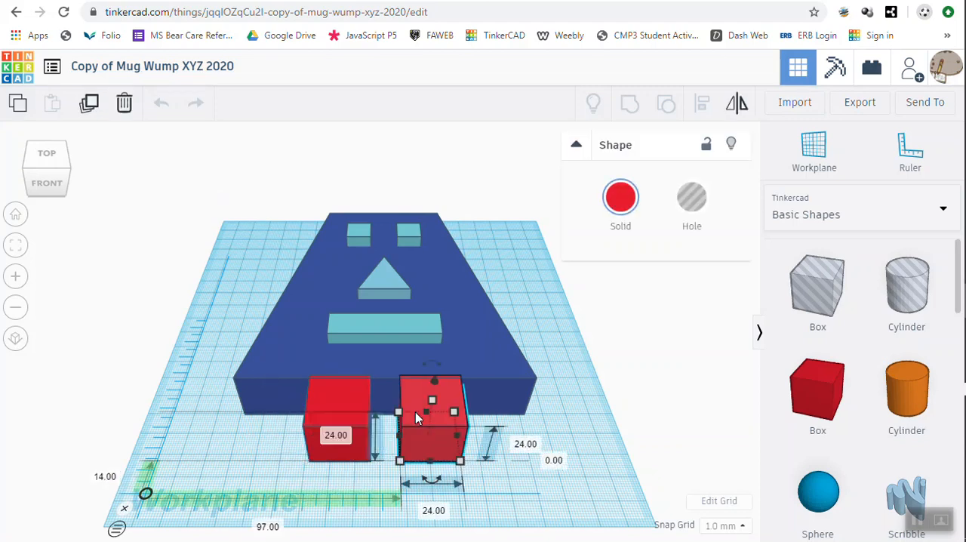
{"action": "left_click", "coordinate": [319, 347]}
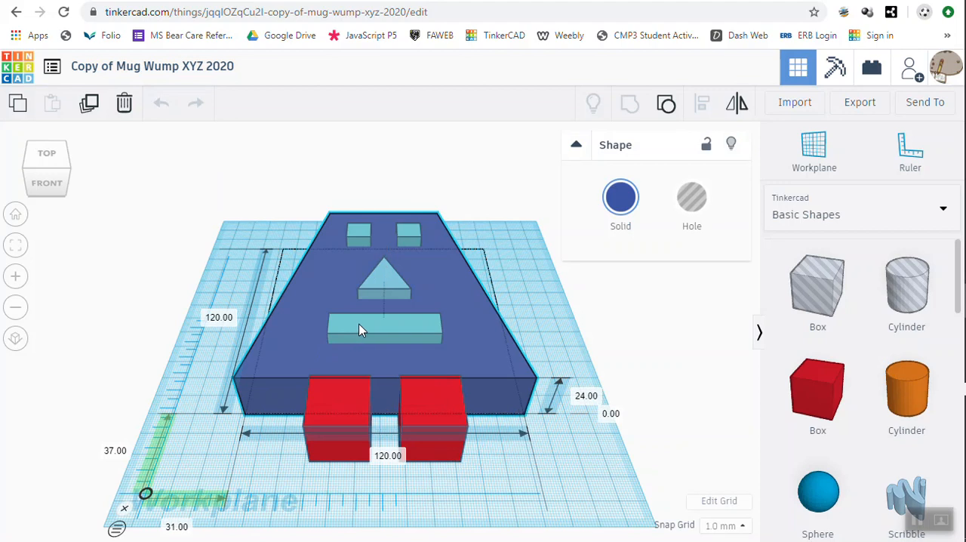
{"action": "left_click", "coordinate": [360, 330]}
{"action": "left_click", "coordinate": [384, 282]}
{"action": "left_click", "coordinate": [362, 234]}
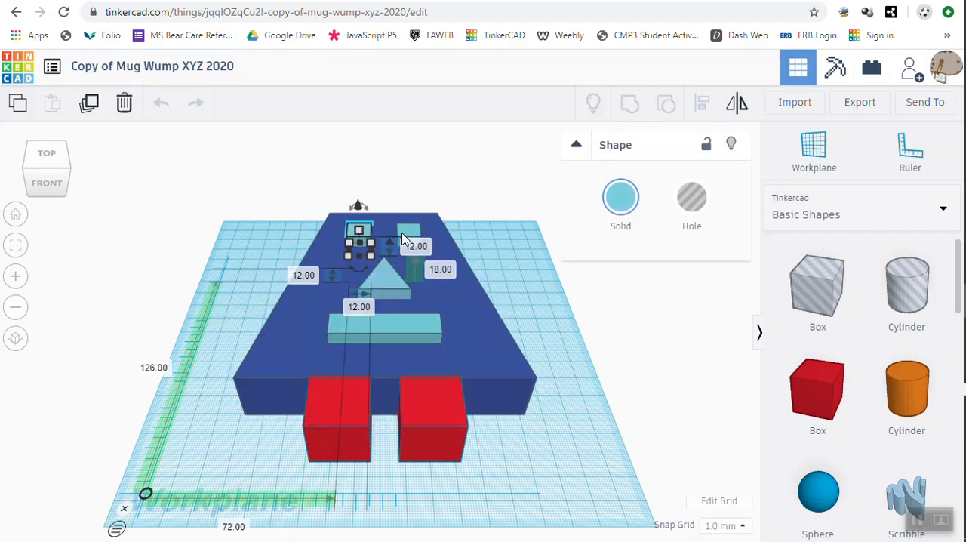
{"action": "left_click", "coordinate": [409, 234]}
{"action": "left_click", "coordinate": [281, 348]}
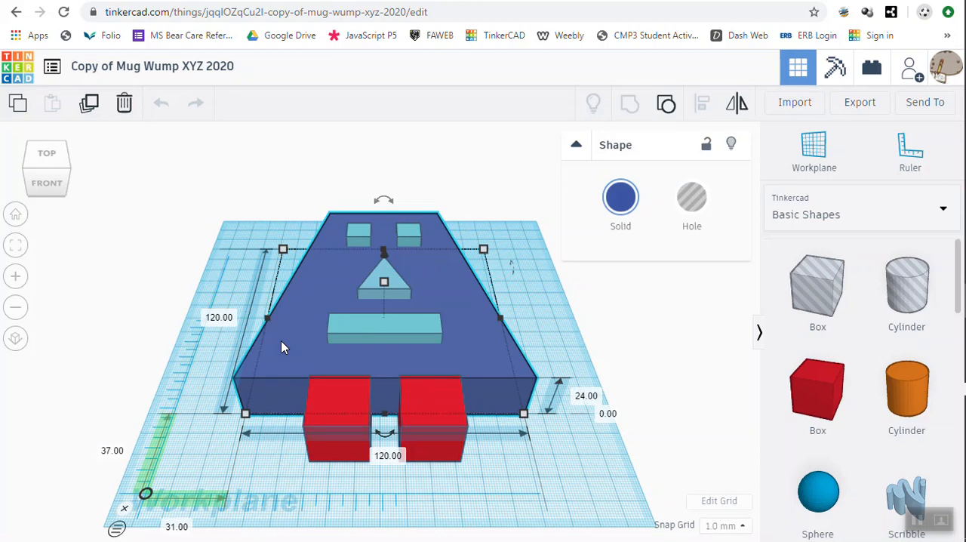
{"action": "left_click", "coordinate": [337, 400]}
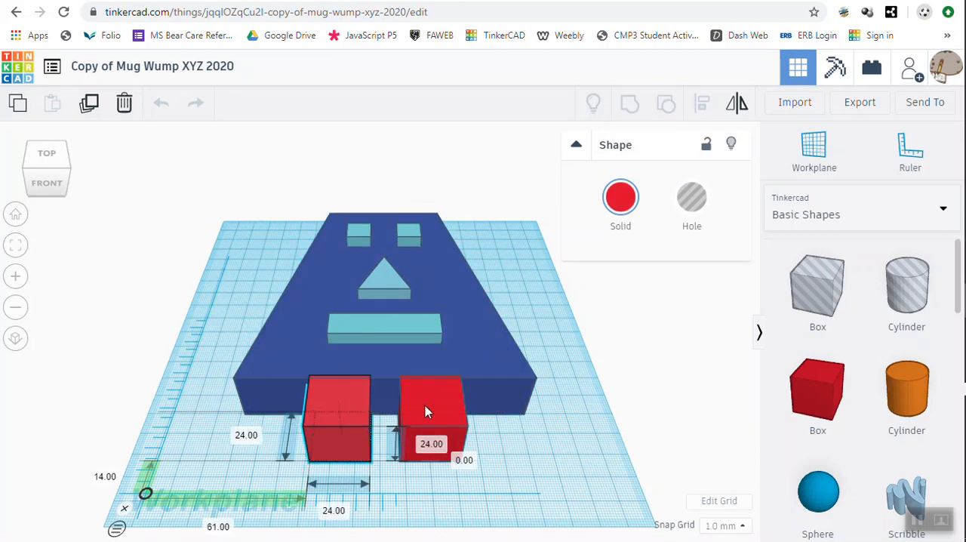
{"action": "left_click", "coordinate": [424, 405]}
Set the height of the Mug Wump's left red foot to 12 mm
{"action": "left_click", "coordinate": [344, 408]}
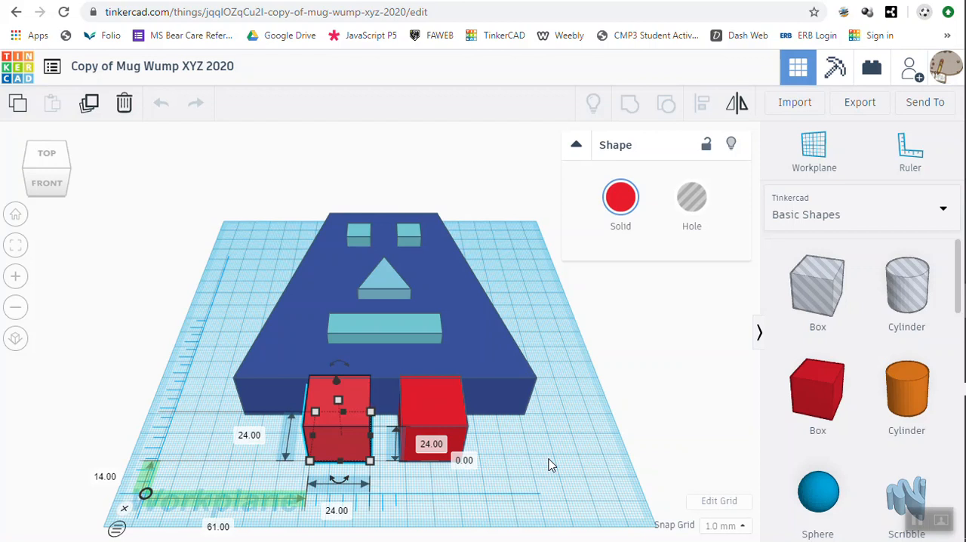
{"action": "right_click_drag", "start_coordinate": [550, 466], "coordinate": [545, 401]}
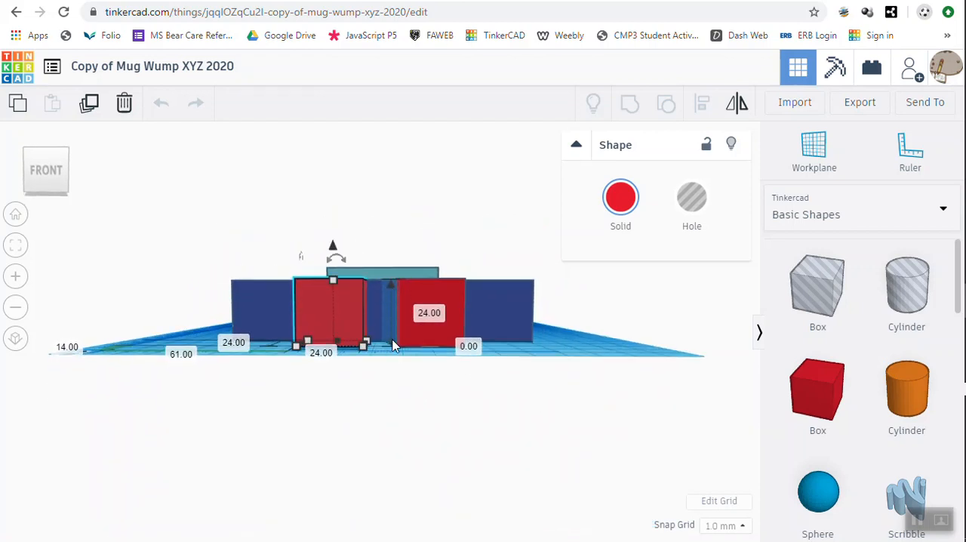
{"action": "right_click_drag", "start_coordinate": [579, 332], "coordinate": [572, 425]}
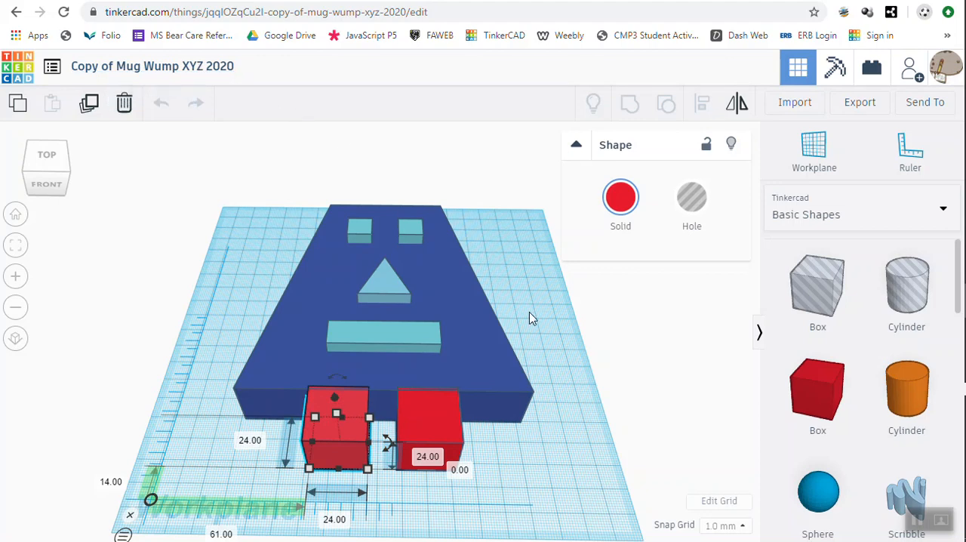
{"action": "right_click_drag", "start_coordinate": [532, 319], "coordinate": [532, 265]}
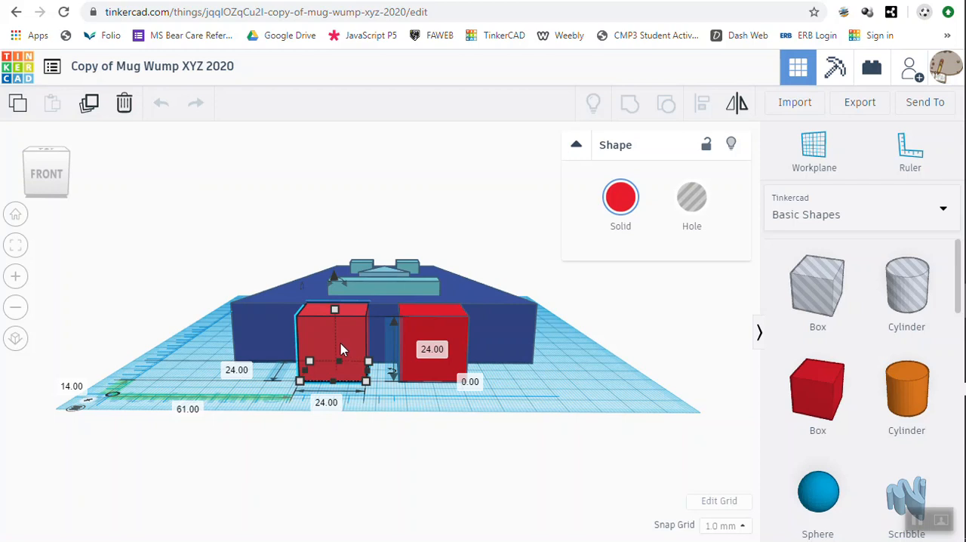
{"action": "left_click", "coordinate": [432, 350]}
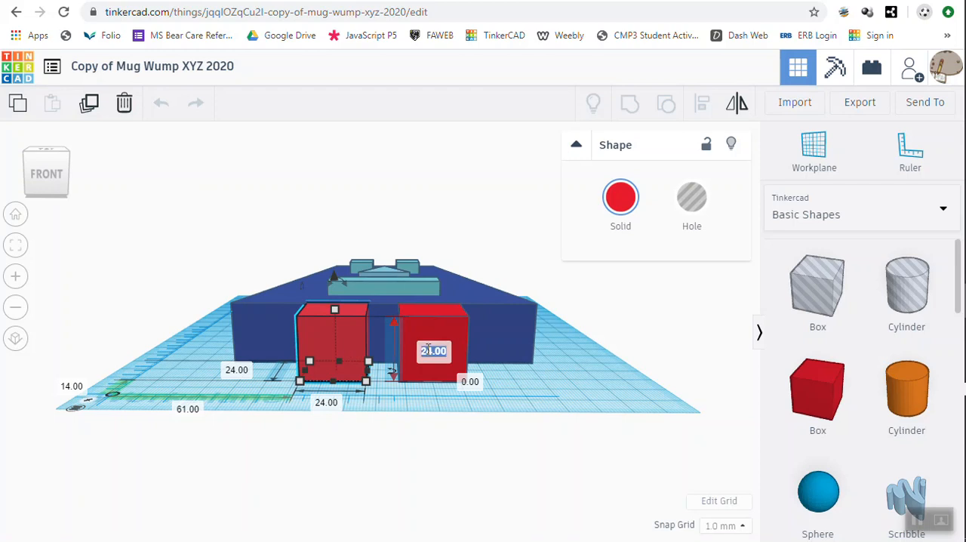
{"action": "type", "text": "12"}
{"action": "key", "text": "Return"}
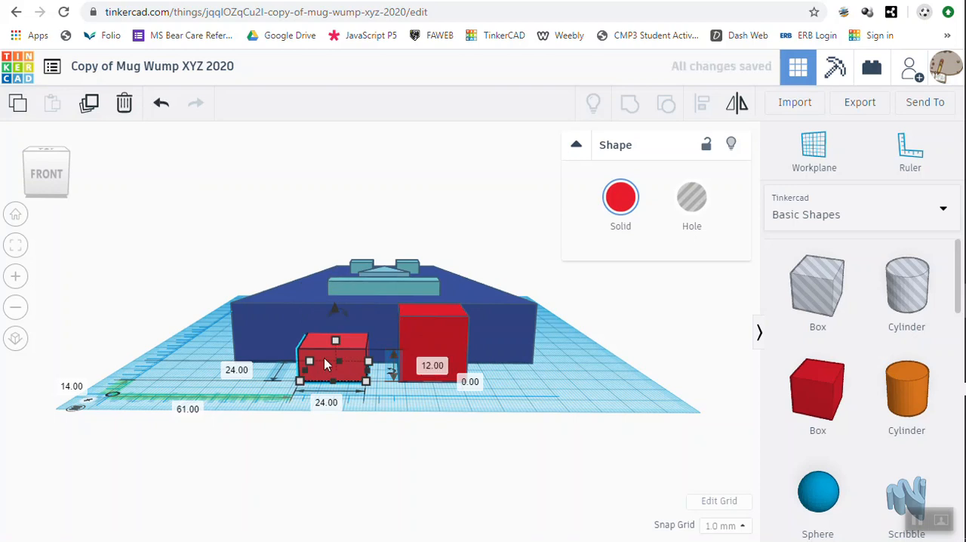
Set the height of the Mug Wump's right red foot to 12 mm
{"action": "left_click", "coordinate": [435, 342]}
{"action": "left_click", "coordinate": [535, 351]}
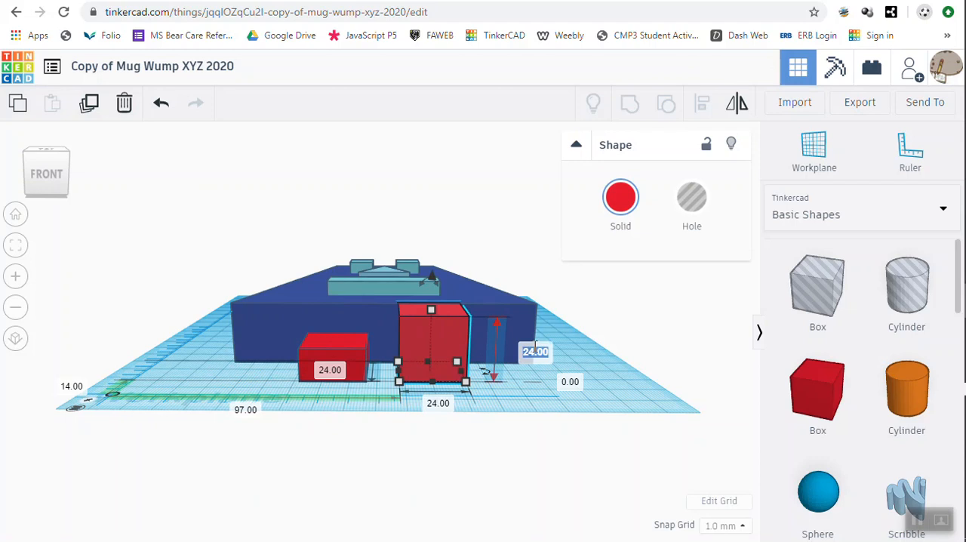
{"action": "type", "text": "12"}
{"action": "key", "text": "Return"}
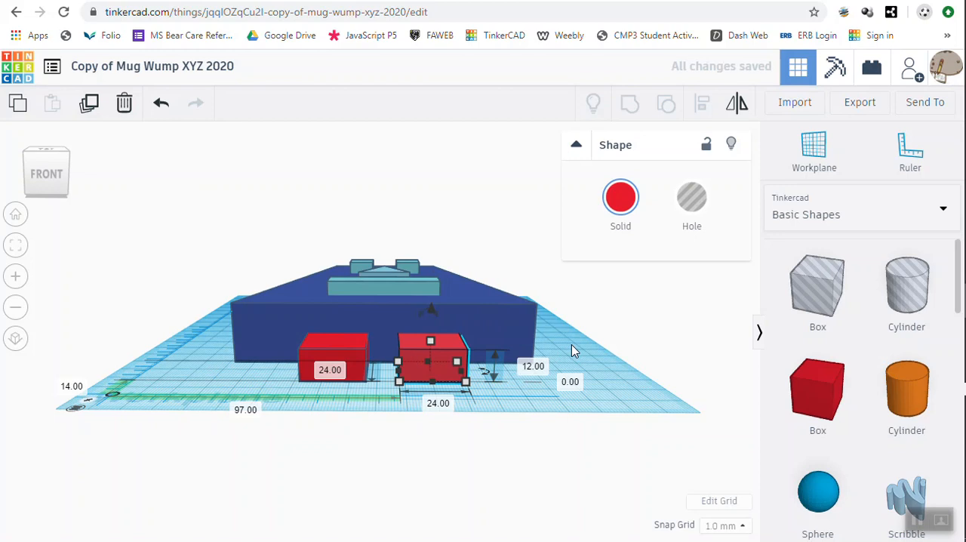
Set the height of the Mug Wump's blue body to 12 mm
{"action": "mouse_move", "coordinate": [572, 351]}
{"action": "right_mouse_down"}
{"action": "mouse_move", "coordinate": [571, 438]}
{"action": "mouse_move", "coordinate": [571, 347]}
{"action": "mouse_move", "coordinate": [574, 417]}
{"action": "mouse_move", "coordinate": [571, 363]}
{"action": "right_mouse_up"}
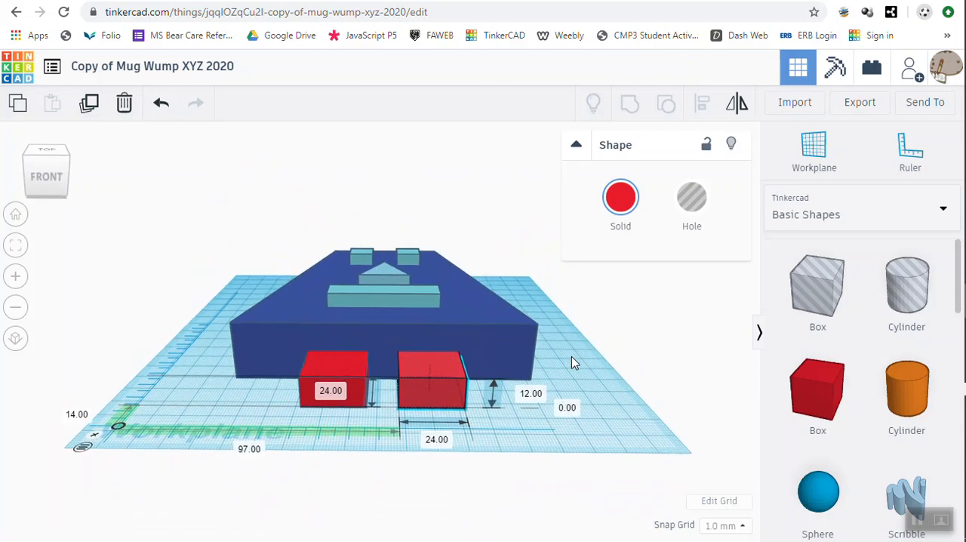
{"action": "left_click", "coordinate": [519, 350]}
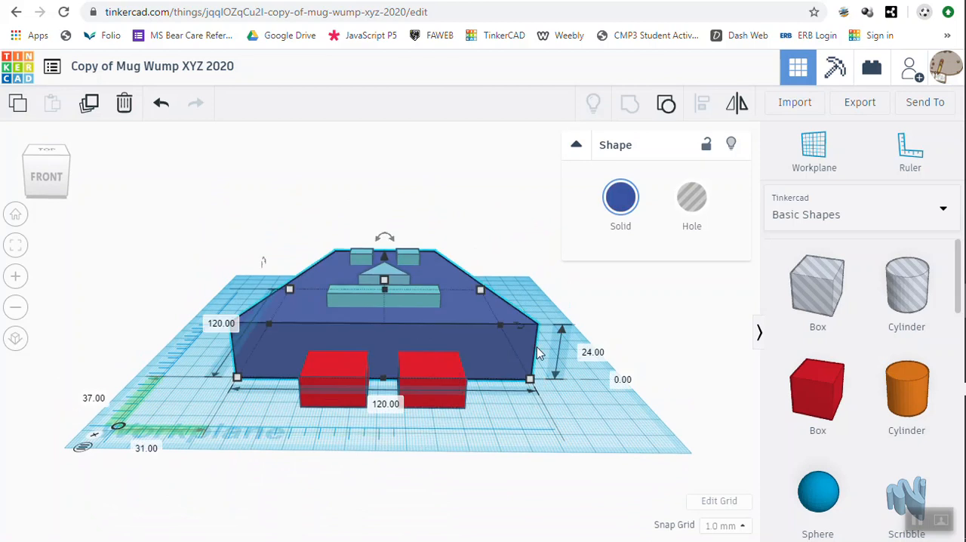
{"action": "left_click", "coordinate": [603, 352]}
{"action": "type", "text": "12"}
{"action": "key", "text": "Return"}
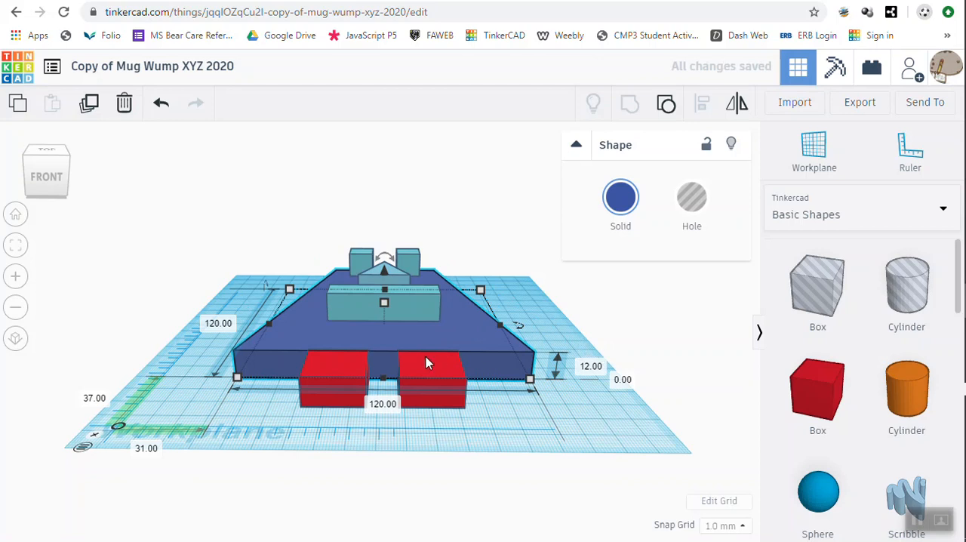
Set the height of the Mug Wump's rectangular mouth to 6 mm
{"action": "left_click", "coordinate": [412, 298]}
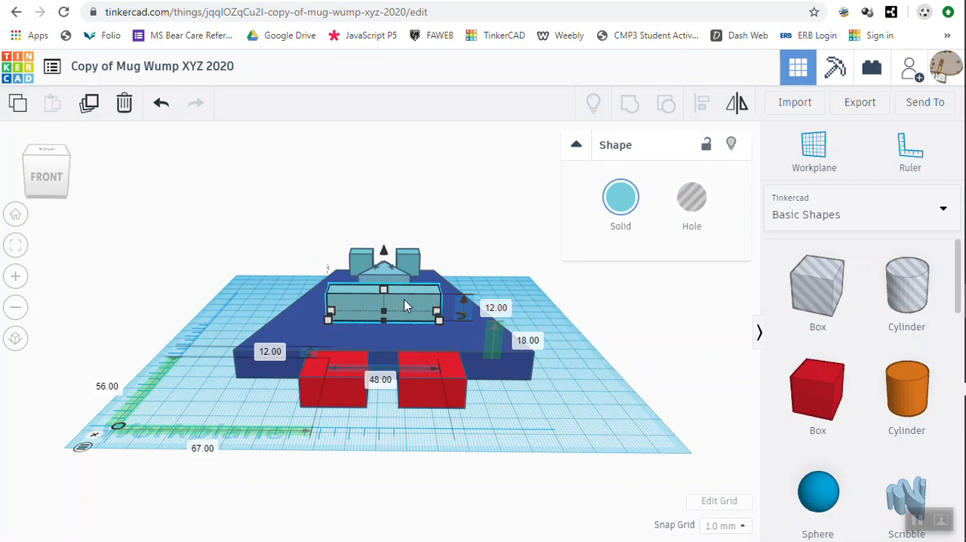
{"action": "left_click", "coordinate": [494, 308]}
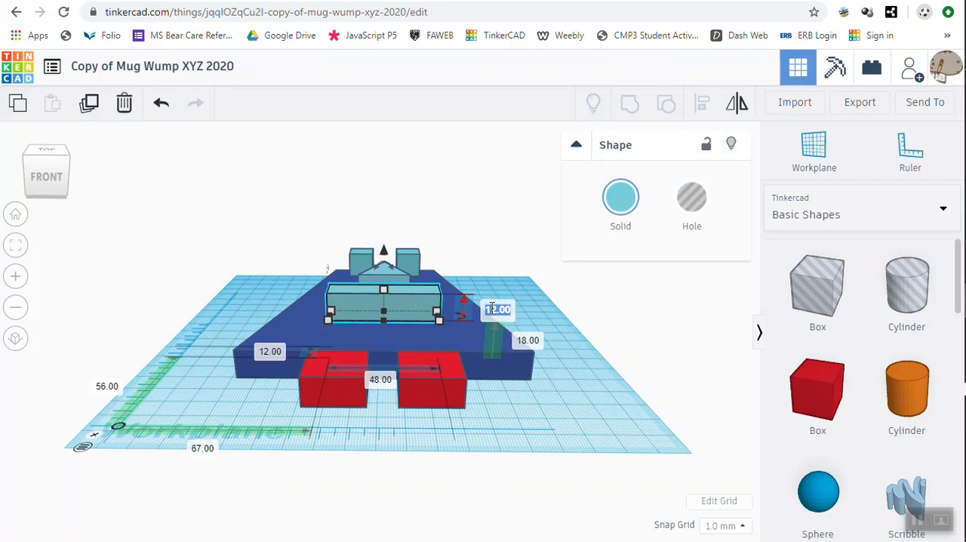
{"action": "type", "text": "6"}
{"action": "key", "text": "Return"}
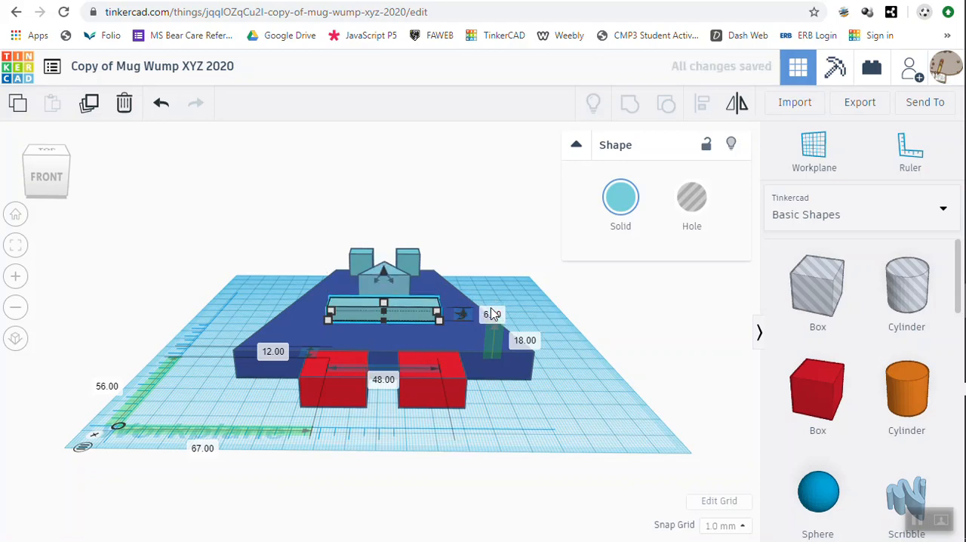
Set the height of the Mug Wump's triangular nose to 6 mm
{"action": "left_click", "coordinate": [395, 282]}
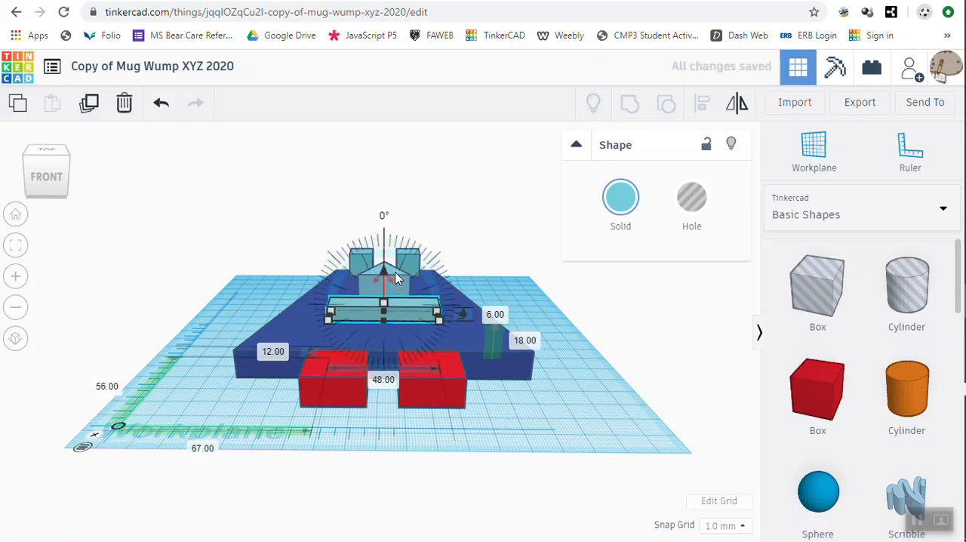
{"action": "left_click", "coordinate": [397, 278]}
{"action": "right_click_drag", "start_coordinate": [506, 287], "coordinate": [509, 326]}
{"action": "left_click", "coordinate": [386, 295]}
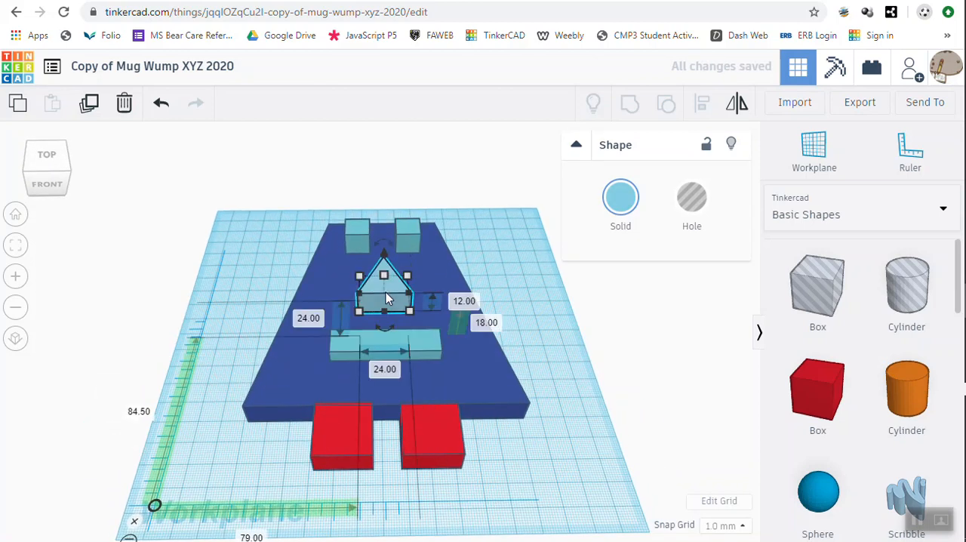
{"action": "left_click", "coordinate": [462, 302]}
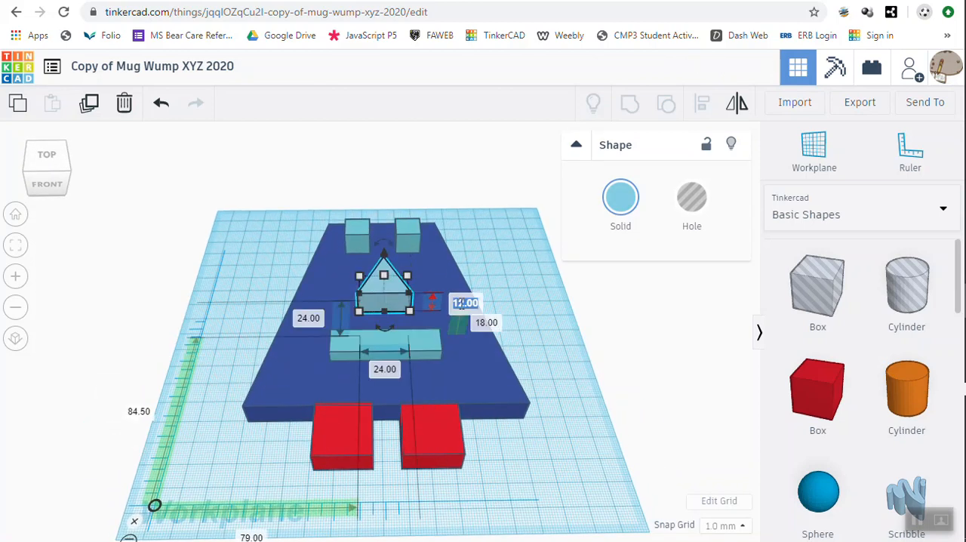
{"action": "type", "text": "6"}
{"action": "key", "text": "Return"}
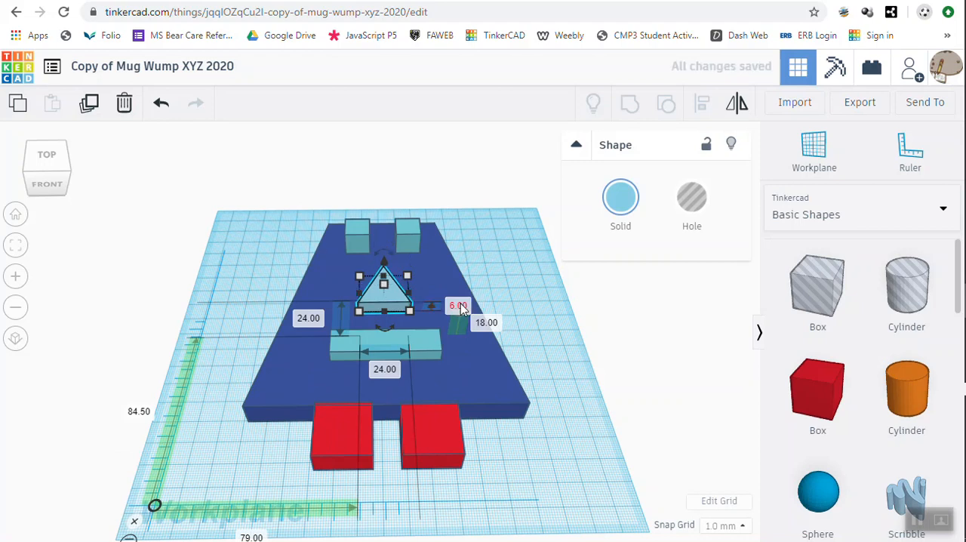
Set the height of the Mug Wump's left eye to 6 mm
{"action": "left_click", "coordinate": [356, 243]}
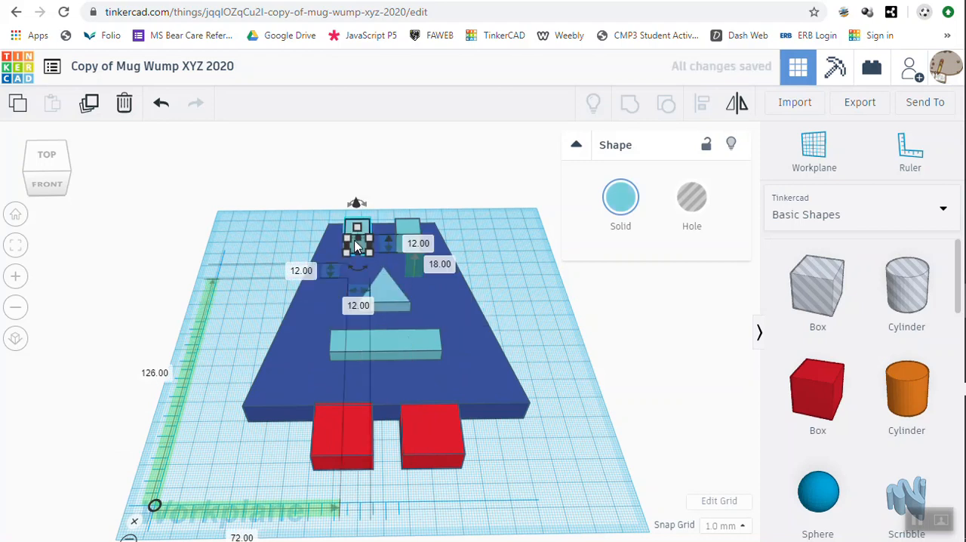
{"action": "left_click", "coordinate": [419, 244]}
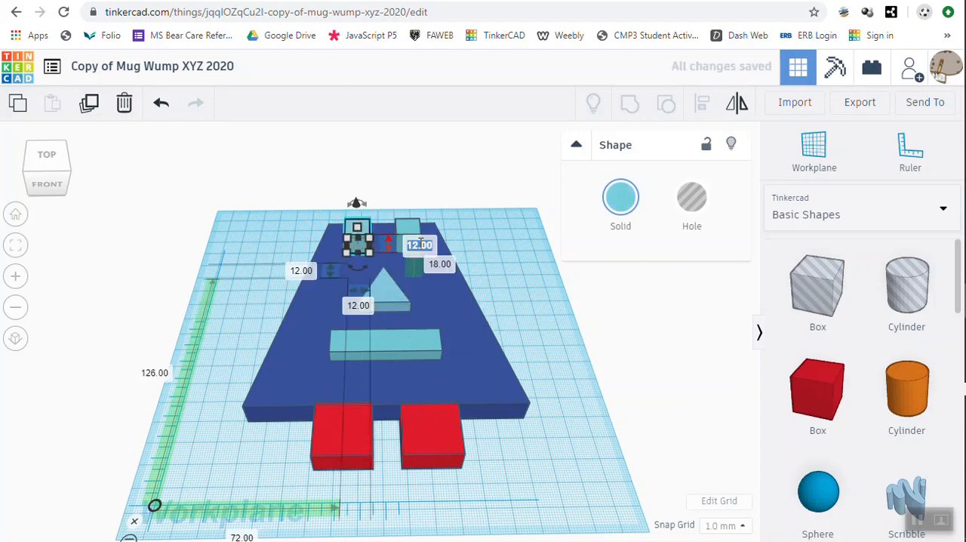
{"action": "type", "text": "6"}
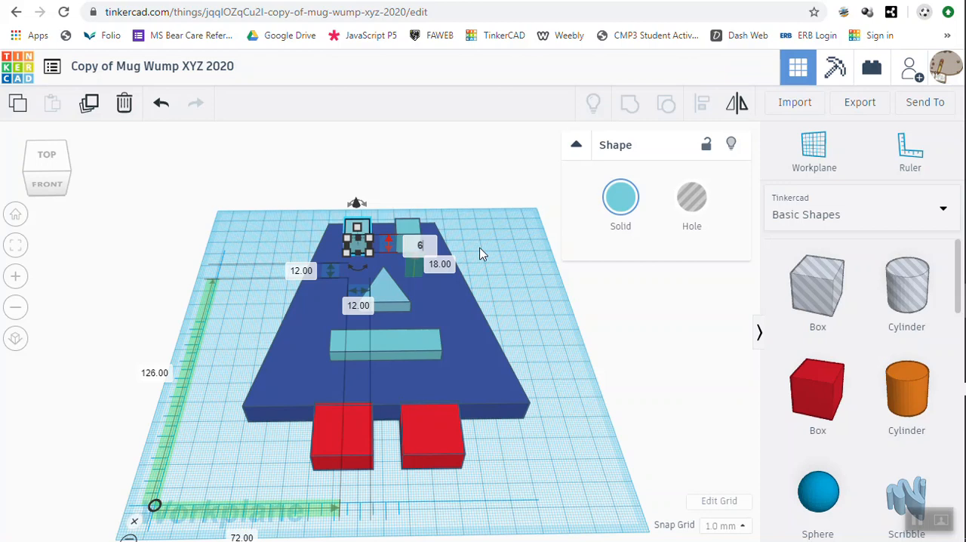
{"action": "key", "text": "Return"}
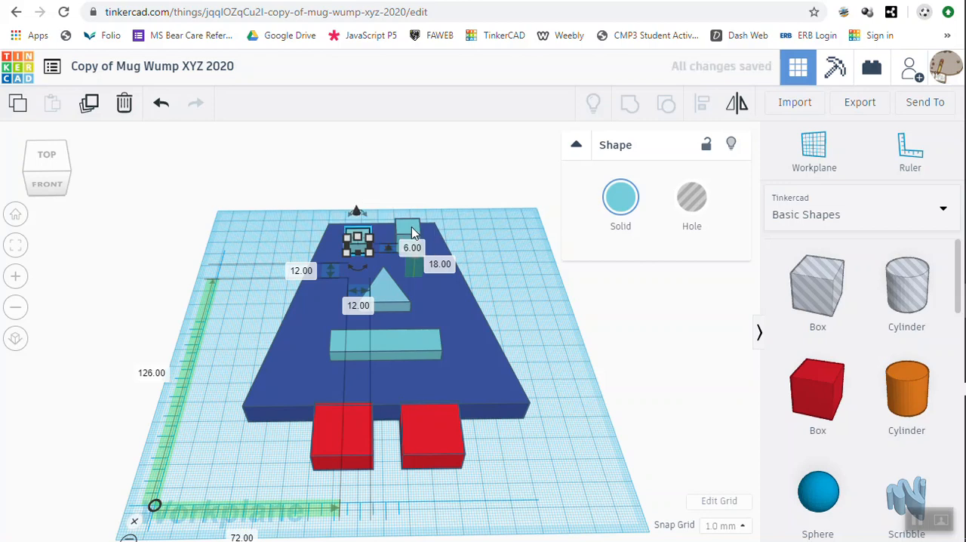
Set the height of the Mug Wump's right eye to 6 mm and deselect it
{"action": "left_click", "coordinate": [408, 230]}
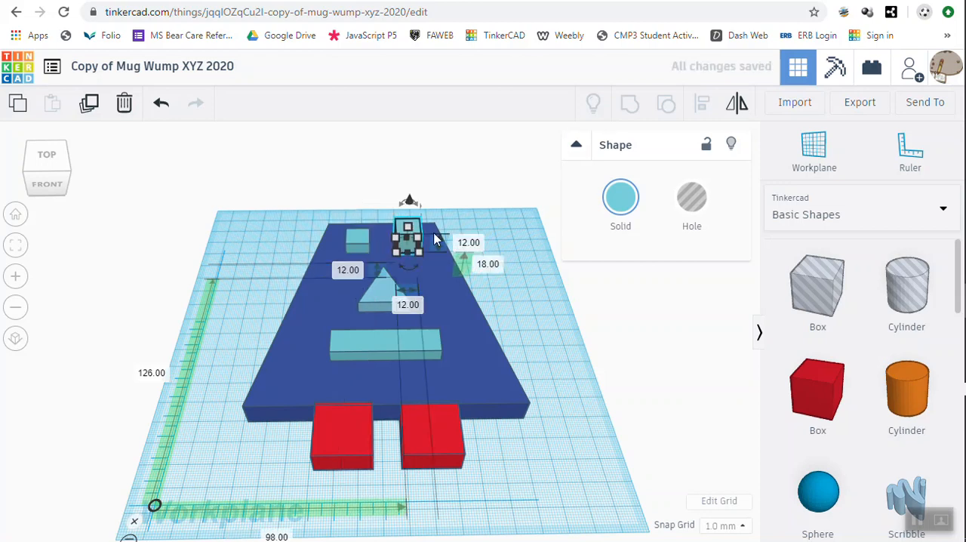
{"action": "left_click", "coordinate": [469, 242]}
{"action": "type", "text": "6"}
{"action": "key", "text": "Return"}
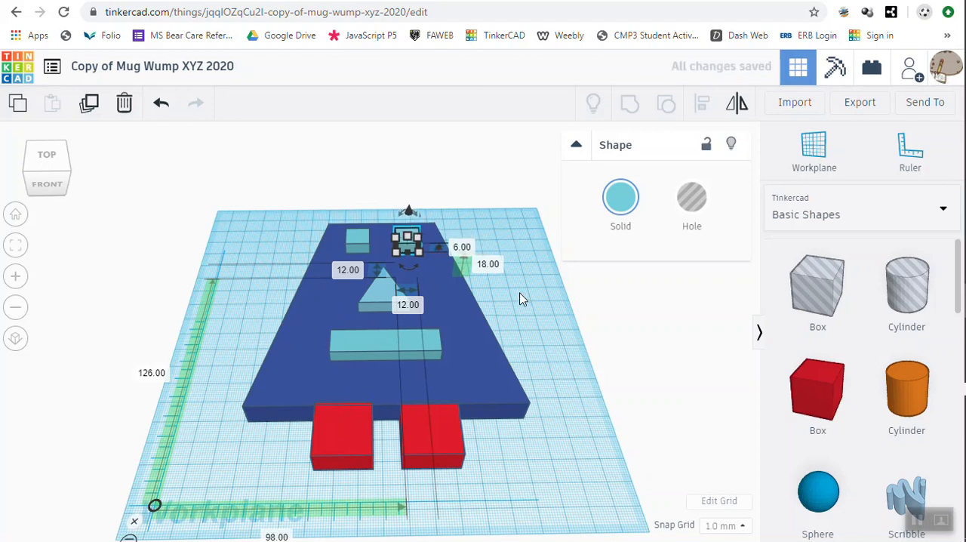
{"action": "left_click", "coordinate": [520, 298]}
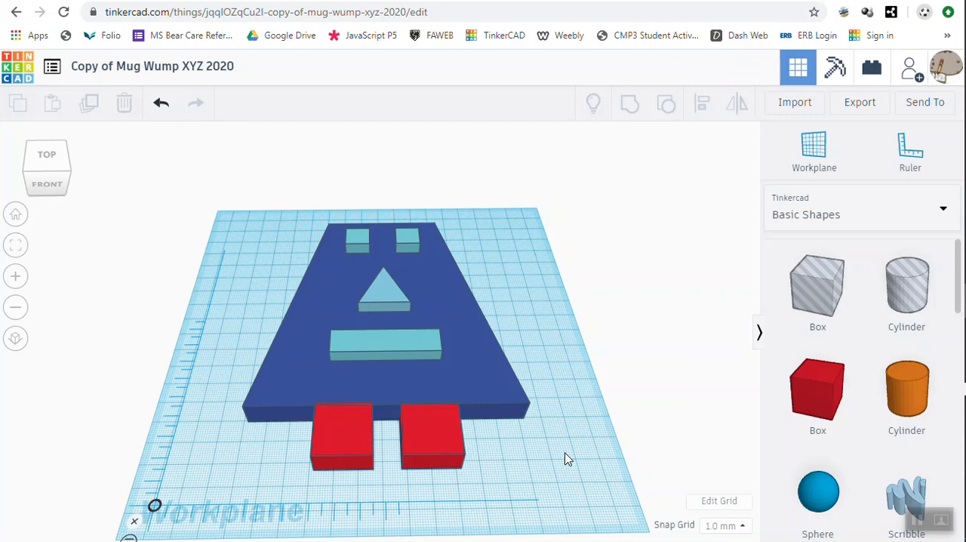
Lower the mouth onto the body by setting its elevation above the workplane to 9 mm
{"action": "mouse_move", "coordinate": [568, 459]}
{"action": "right_mouse_down"}
{"action": "mouse_move", "coordinate": [551, 431]}
{"action": "mouse_move", "coordinate": [548, 382]}
{"action": "mouse_move", "coordinate": [543, 395]}
{"action": "mouse_move", "coordinate": [560, 382]}
{"action": "mouse_move", "coordinate": [521, 392]}
{"action": "mouse_move", "coordinate": [308, 391]}
{"action": "mouse_move", "coordinate": [363, 379]}
{"action": "mouse_move", "coordinate": [548, 397]}
{"action": "mouse_move", "coordinate": [566, 473]}
{"action": "mouse_move", "coordinate": [569, 444]}
{"action": "right_mouse_up"}
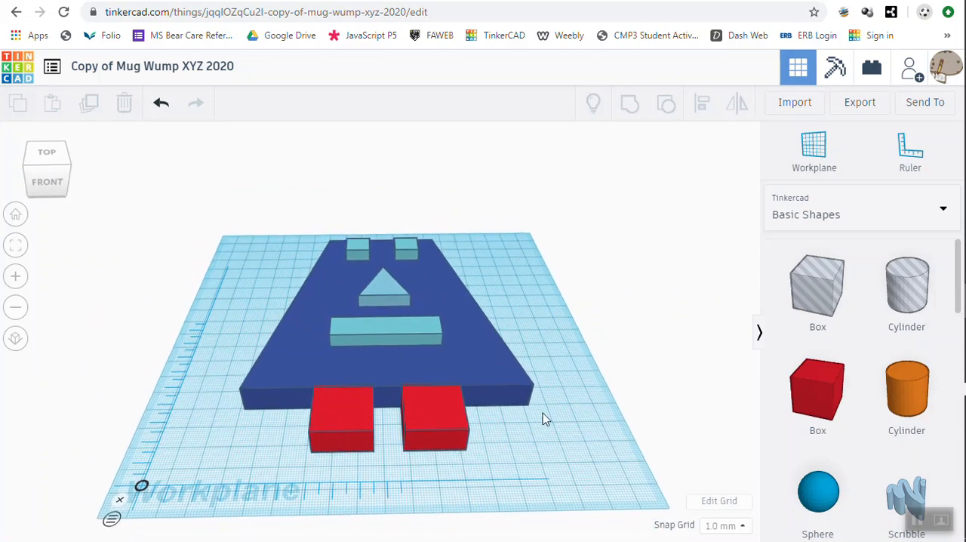
{"action": "left_click", "coordinate": [414, 337]}
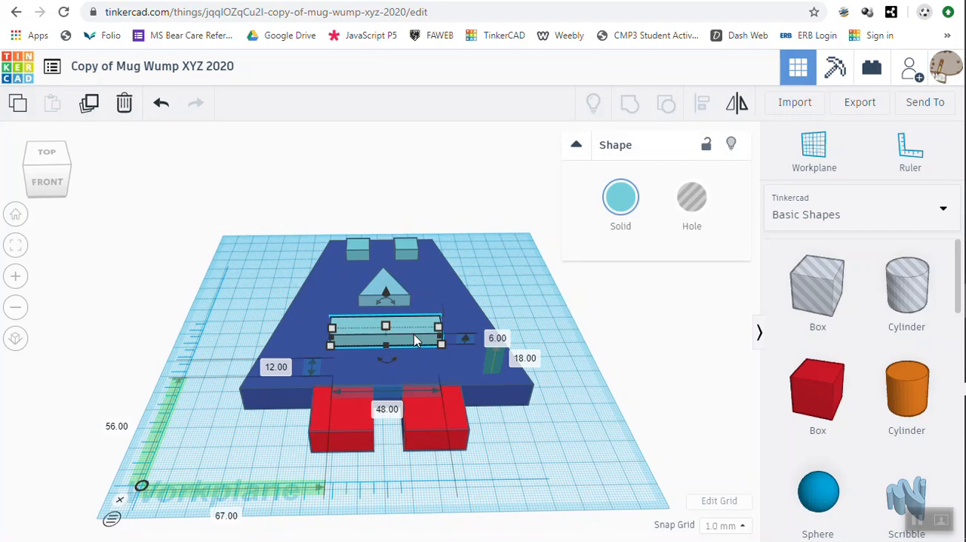
{"action": "left_click", "coordinate": [527, 360]}
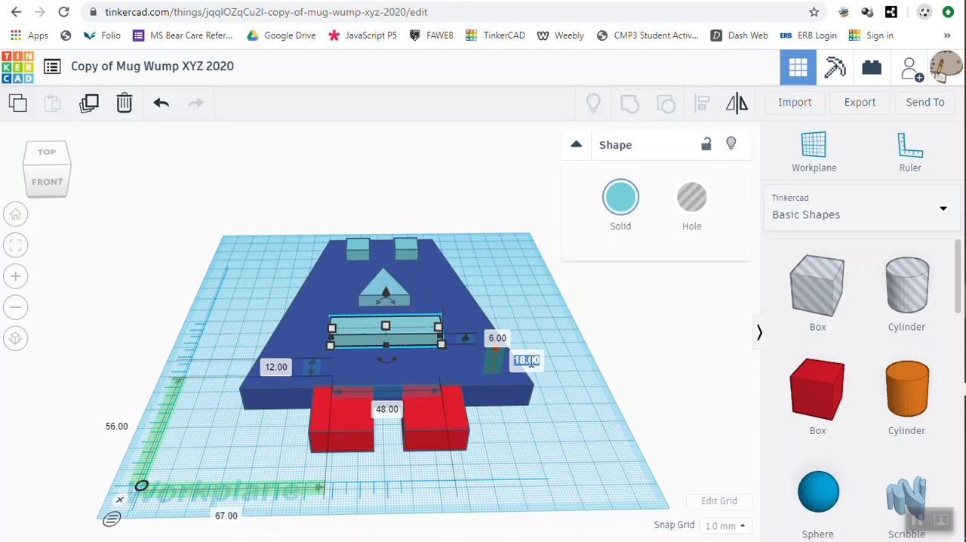
{"action": "type", "text": "9"}
{"action": "key", "text": "Return"}
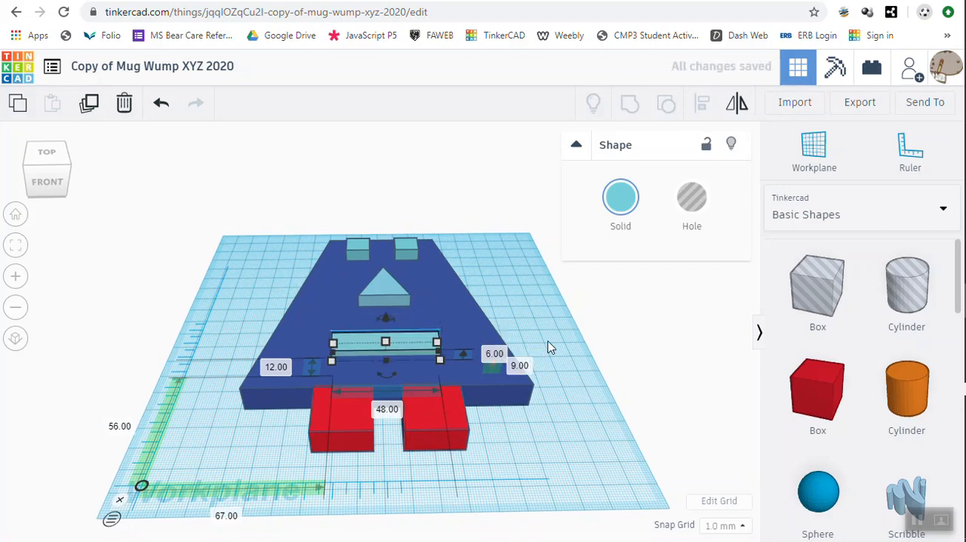
Lower the triangular nose onto the body by setting its elevation above the workplane to 9 mm
{"action": "right_click_drag", "start_coordinate": [555, 350], "coordinate": [319, 298]}
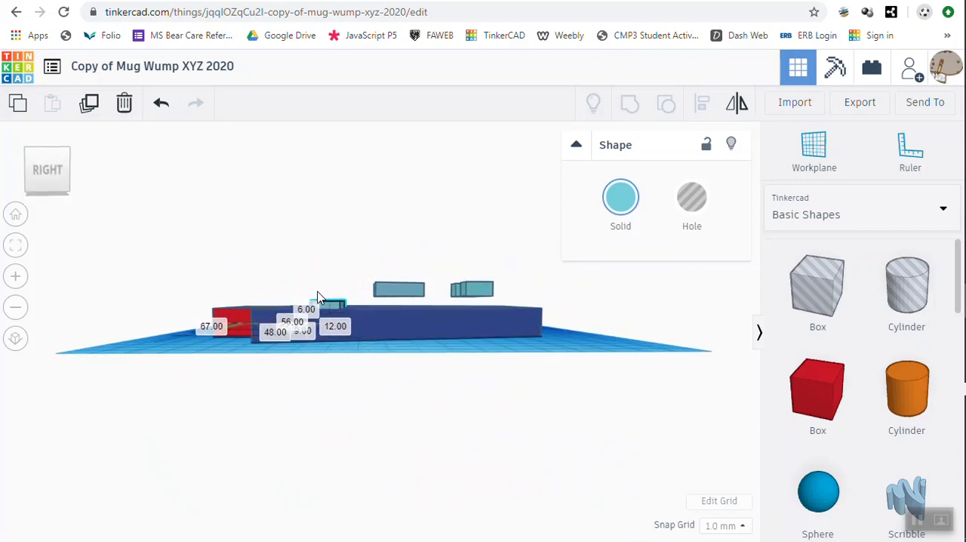
{"action": "left_click", "coordinate": [401, 293]}
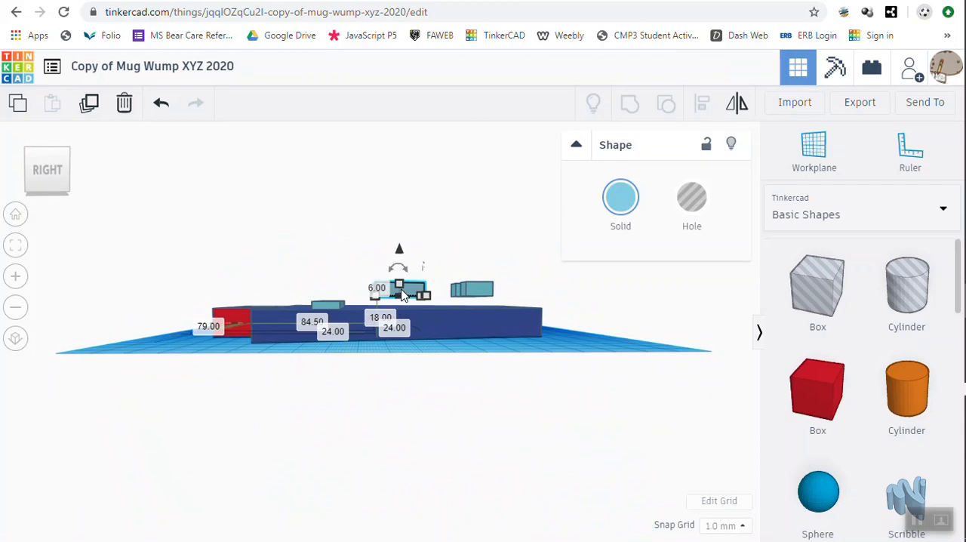
{"action": "left_click", "coordinate": [377, 317]}
{"action": "type", "text": "9"}
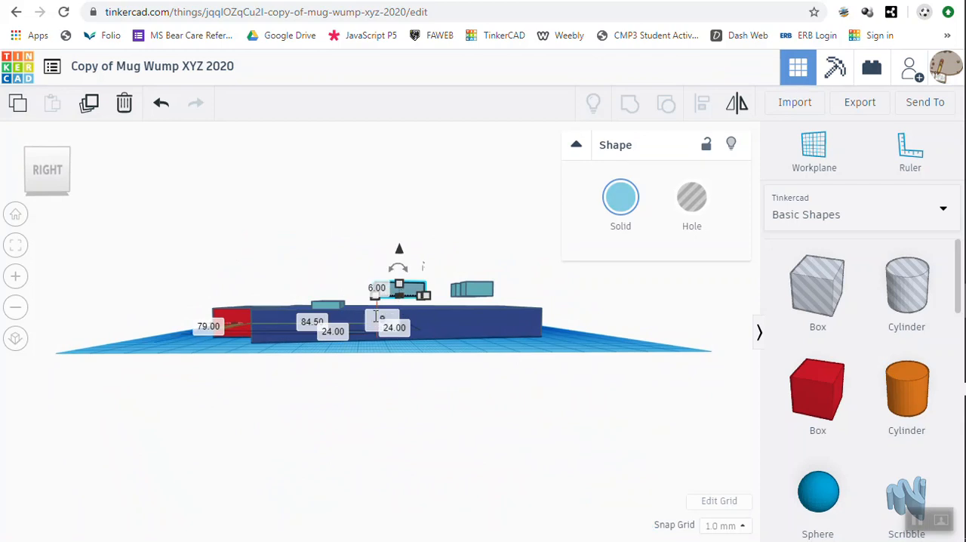
{"action": "key", "text": "Return"}
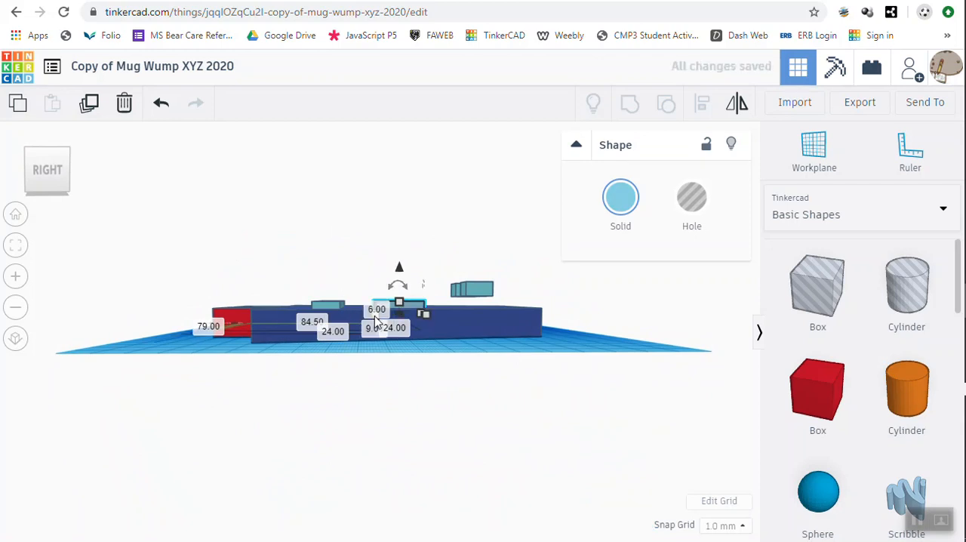
Lower the right eye onto the body by setting its elevation above the workplane to 9 mm
{"action": "left_click", "coordinate": [485, 294]}
{"action": "left_click", "coordinate": [490, 319]}
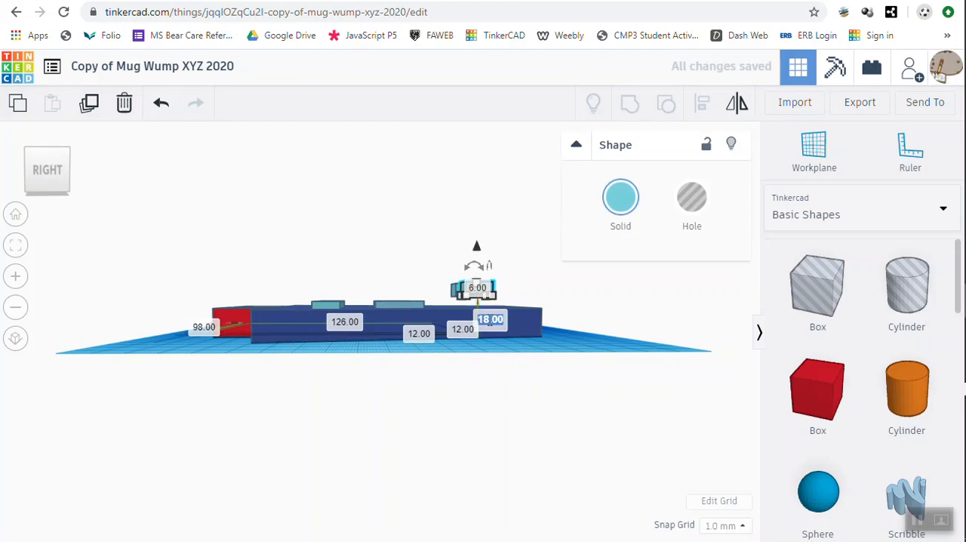
{"action": "type", "text": "9"}
{"action": "key", "text": "Return"}
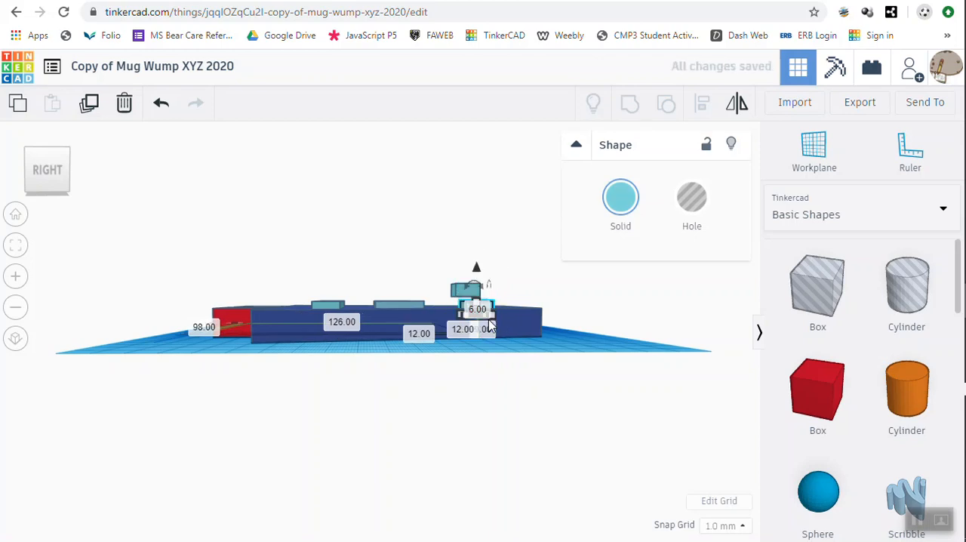
Lower the left eye onto the body by setting its elevation above the workplane to 9 mm
{"action": "right_click_drag", "start_coordinate": [570, 349], "coordinate": [809, 106]}
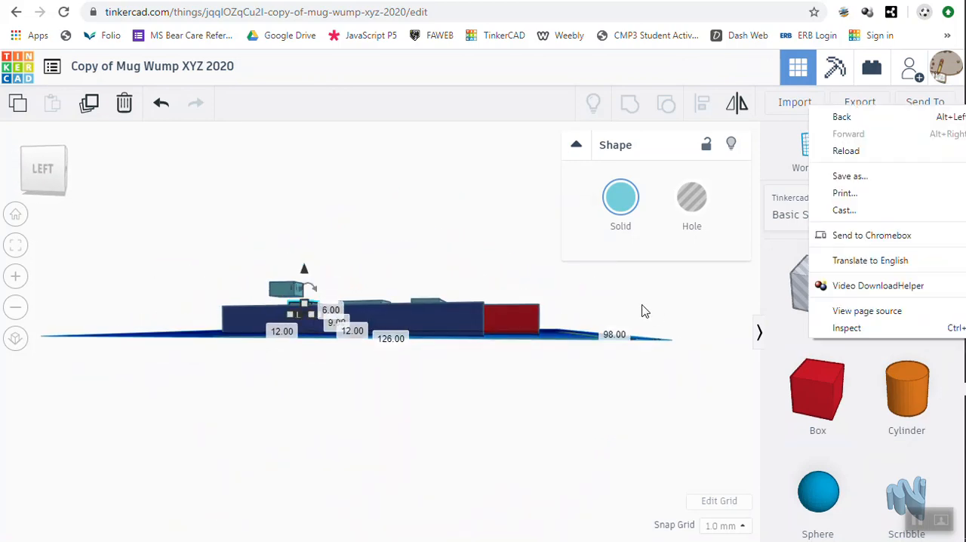
{"action": "left_click", "coordinate": [276, 289]}
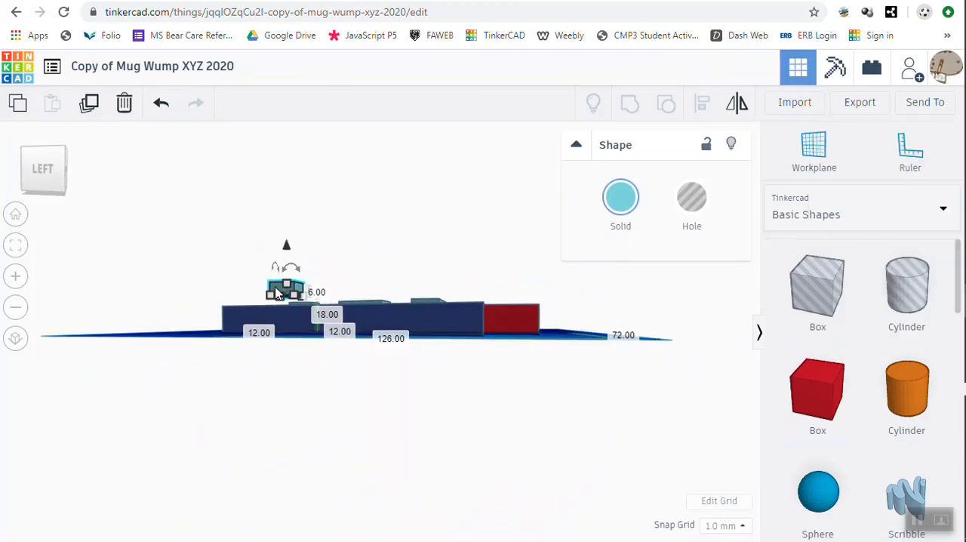
{"action": "left_click", "coordinate": [329, 314]}
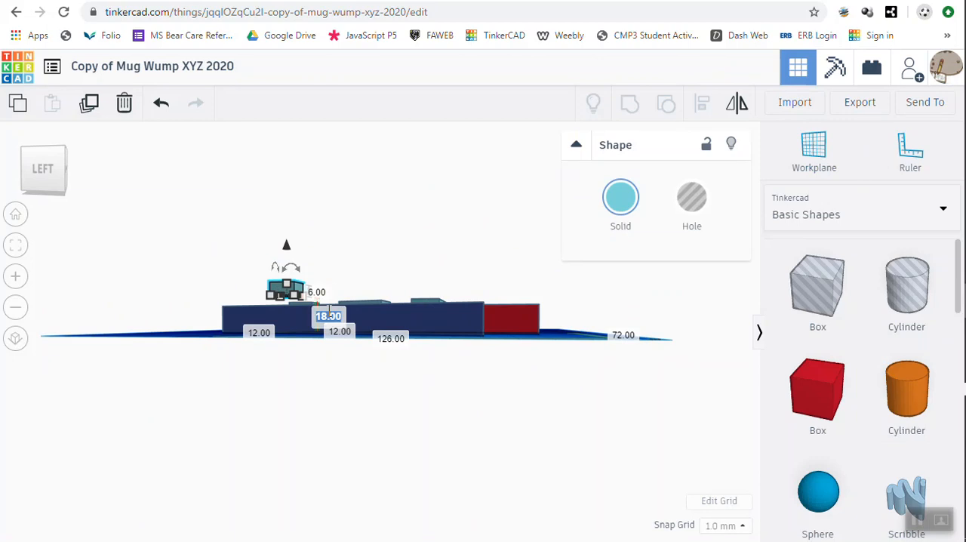
{"action": "type", "text": "8"}
{"action": "key", "text": "Return"}
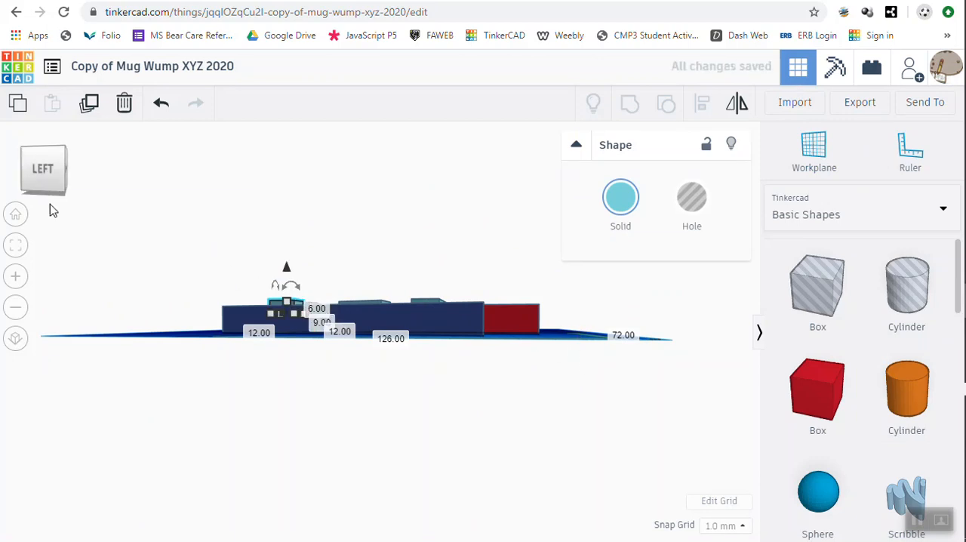
Move the left red foot forward, away from the body, to a ruler distance of 5 mm, and deselect it
{"action": "left_click", "coordinate": [14, 216]}
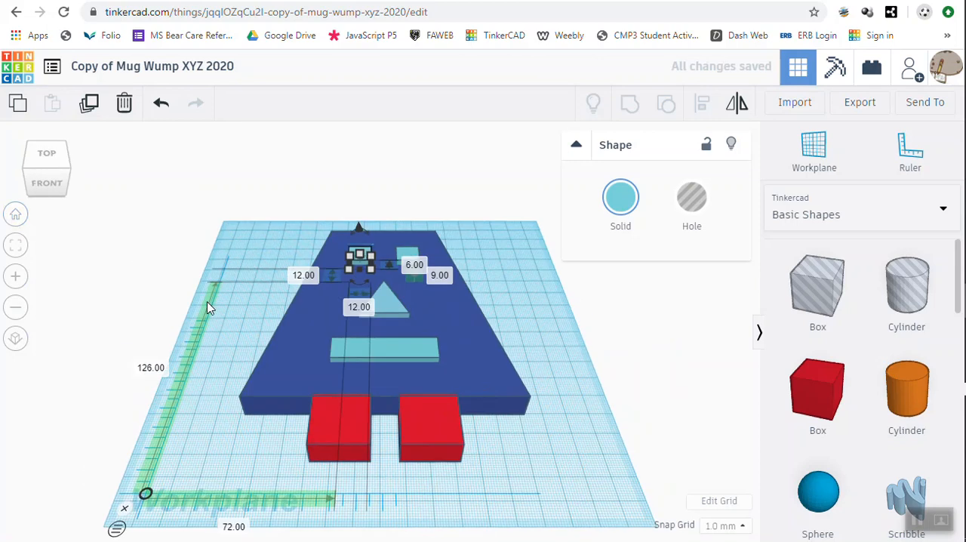
{"action": "left_click", "coordinate": [332, 425]}
{"action": "key", "text": "Down"}
{"action": "key", "text": "Down"}
{"action": "key", "text": "Down"}
{"action": "key", "text": "Down"}
{"action": "key", "text": "Down"}
{"action": "key", "text": "Down"}
{"action": "key", "text": "Down"}
{"action": "key", "text": "Down"}
{"action": "key", "text": "Down"}
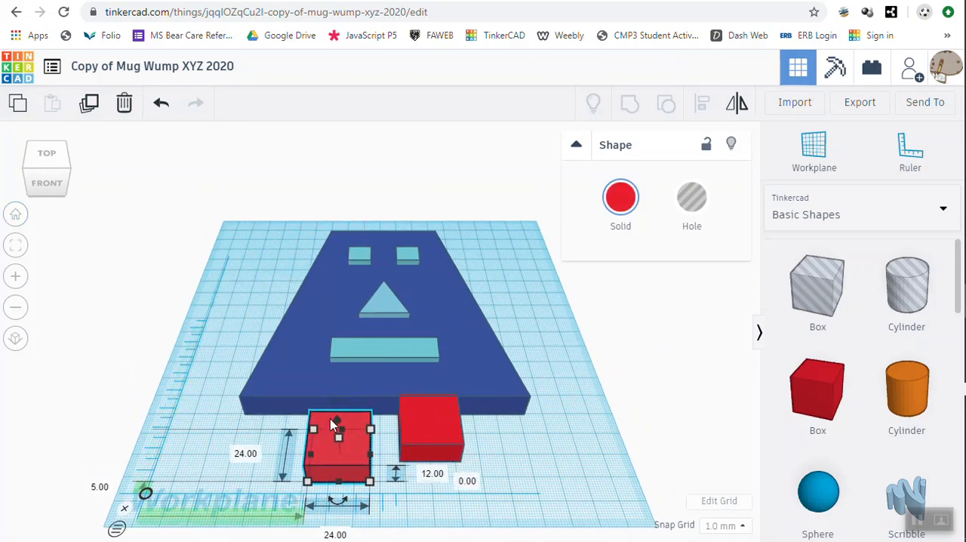
{"action": "left_click", "coordinate": [571, 362]}
{"action": "right_click_drag", "start_coordinate": [572, 369], "coordinate": [567, 415]}
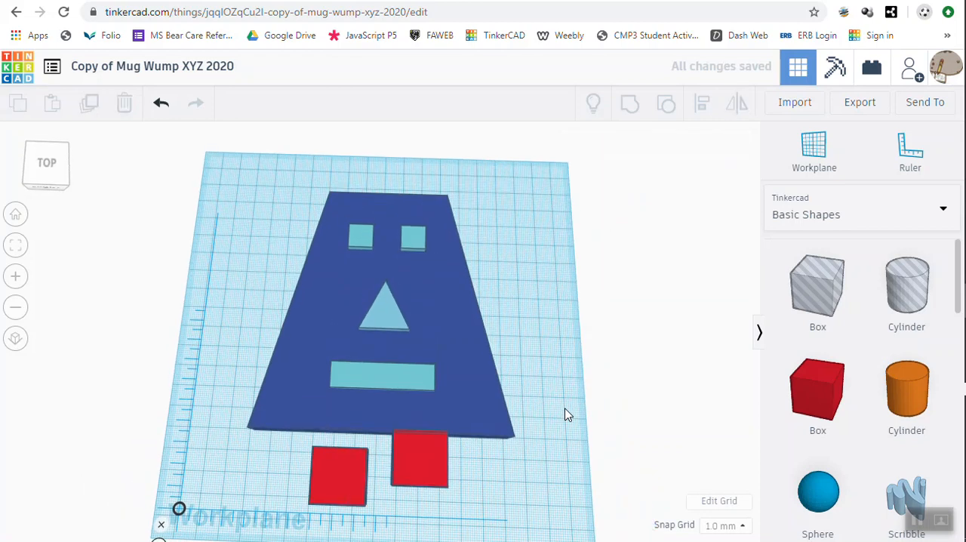
Move the left red foot back toward the body to a ruler distance of 14 mm, level with the right foot
{"action": "left_click", "coordinate": [334, 466]}
{"action": "key", "text": "Up"}
{"action": "key", "text": "Up"}
{"action": "key", "text": "Up"}
{"action": "key", "text": "Up"}
{"action": "key", "text": "Up"}
{"action": "key", "text": "Up"}
{"action": "key", "text": "Up"}
{"action": "key", "text": "Up"}
{"action": "key", "text": "Up"}
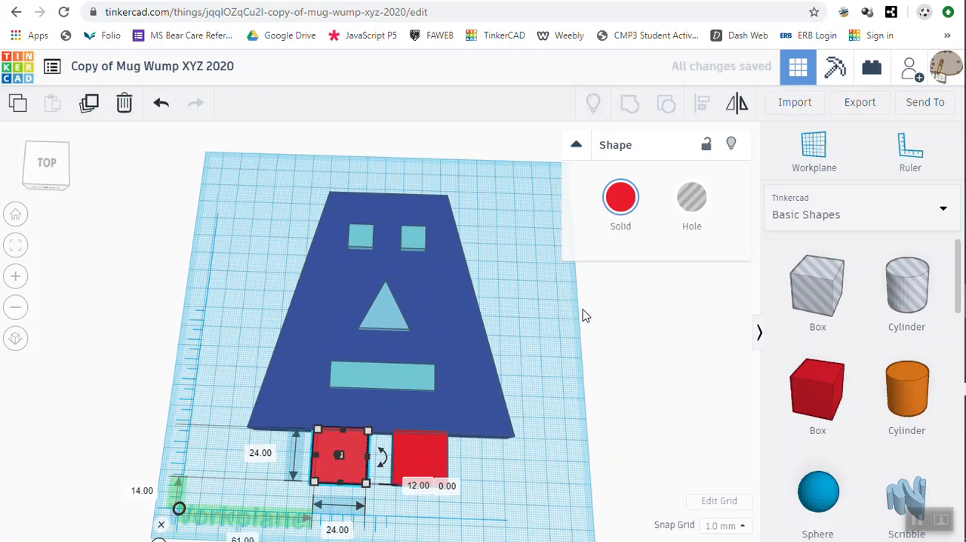
Deselect the foot and rename the design from Copy of Mug Wump XYZ 2020 to Wump XY2Z followed by the owner's surname
{"action": "left_click", "coordinate": [550, 330]}
{"action": "right_click_drag", "start_coordinate": [549, 329], "coordinate": [559, 296]}
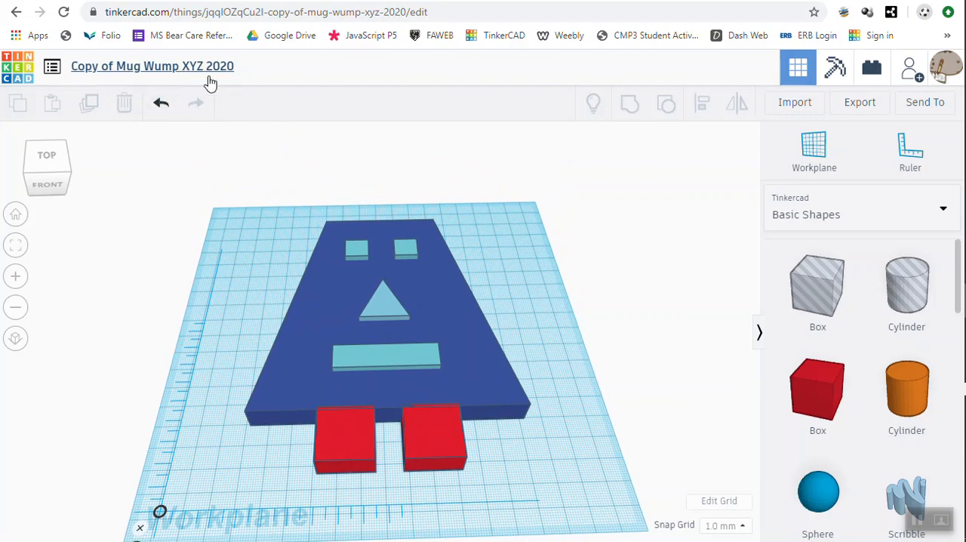
{"action": "left_click", "coordinate": [184, 66]}
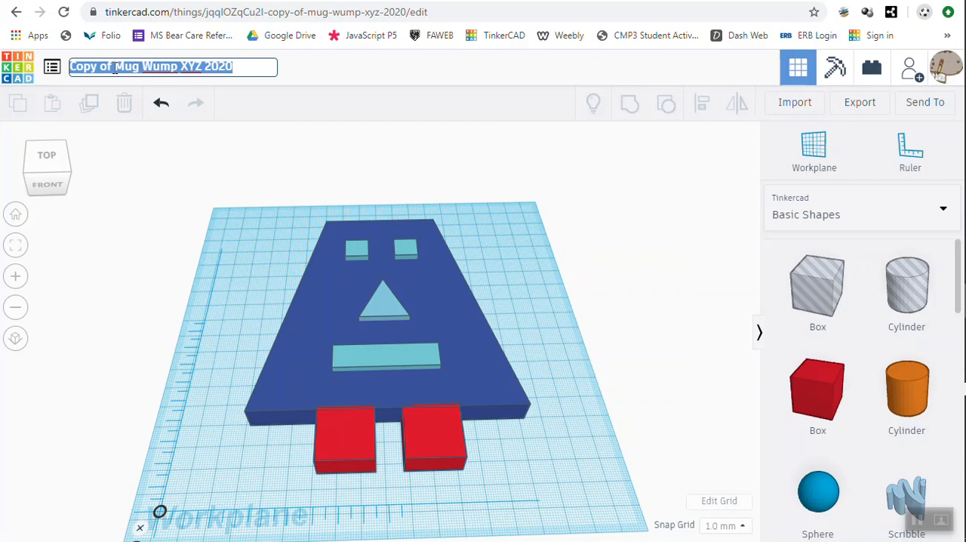
{"action": "left_click", "coordinate": [144, 67]}
{"action": "key", "text": "BackSpace"}
{"action": "key", "text": "BackSpace"}
{"action": "key", "text": "BackSpace"}
{"action": "key", "text": "BackSpace"}
{"action": "key", "text": "BackSpace"}
{"action": "key", "text": "BackSpace"}
{"action": "key", "text": "BackSpace"}
{"action": "key", "text": "BackSpace"}
{"action": "key", "text": "BackSpace"}
{"action": "key", "text": "BackSpace"}
{"action": "key", "text": "BackSpace"}
{"action": "key", "text": "BackSpace"}
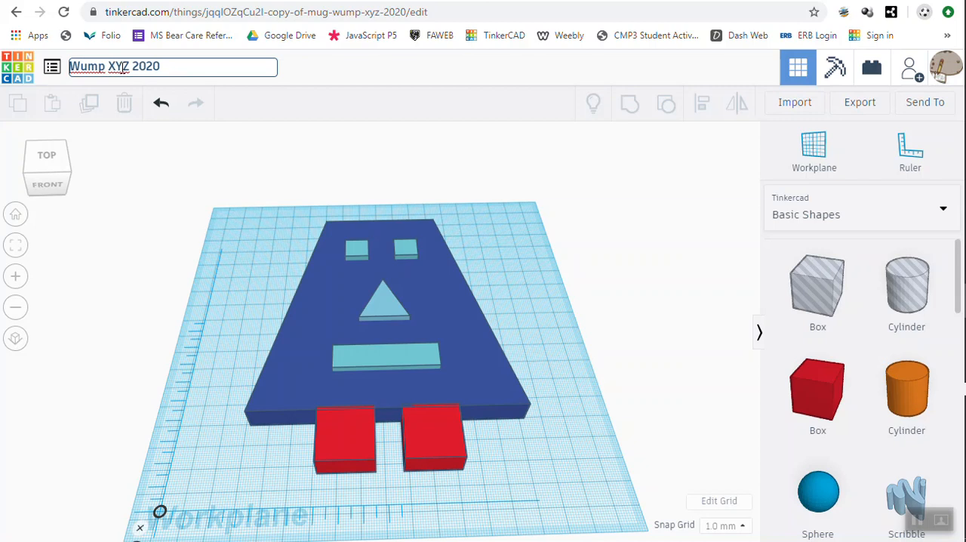
{"action": "key", "text": "ctrl+a"}
{"action": "left_click", "coordinate": [124, 67]}
{"action": "type", "text": "2"}
{"action": "key", "text": "ctrl+a"}
{"action": "key", "text": "BackSpace"}
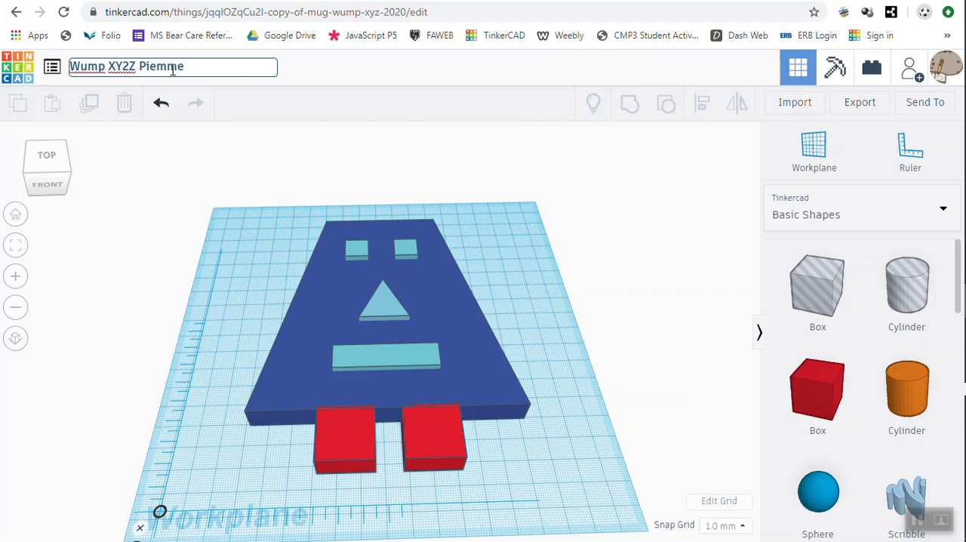
{"action": "left_click", "coordinate": [157, 161]}
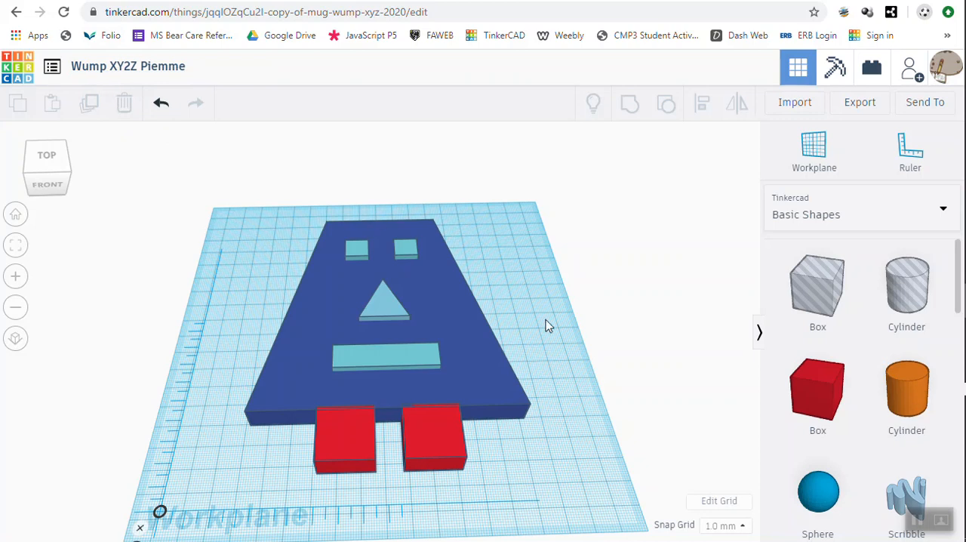
Export everything in the design as an STL file and save it to the Desktop under the design's name
{"action": "mouse_move", "coordinate": [559, 375]}
{"action": "right_mouse_down"}
{"action": "mouse_move", "coordinate": [546, 373]}
{"action": "mouse_move", "coordinate": [554, 357]}
{"action": "mouse_move", "coordinate": [552, 367]}
{"action": "right_mouse_up"}
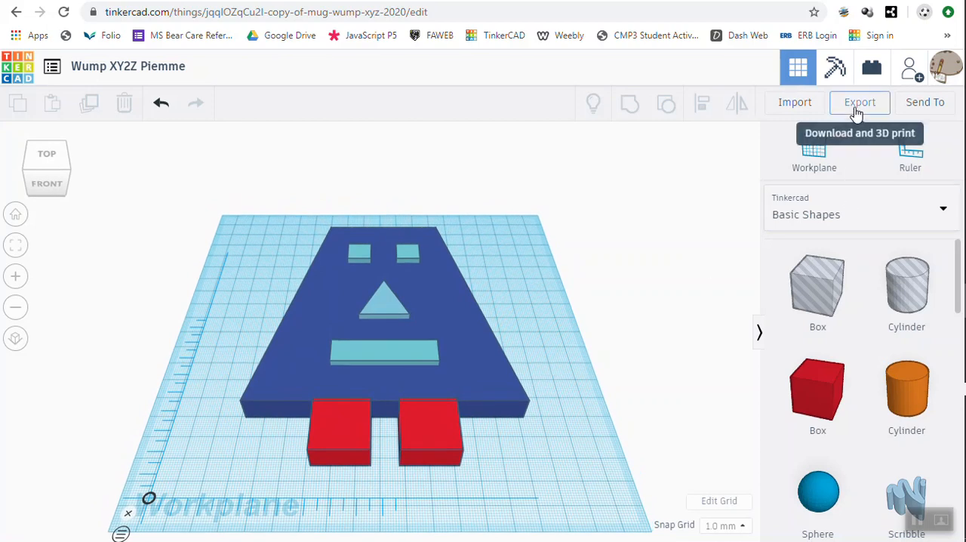
{"action": "left_click", "coordinate": [858, 110]}
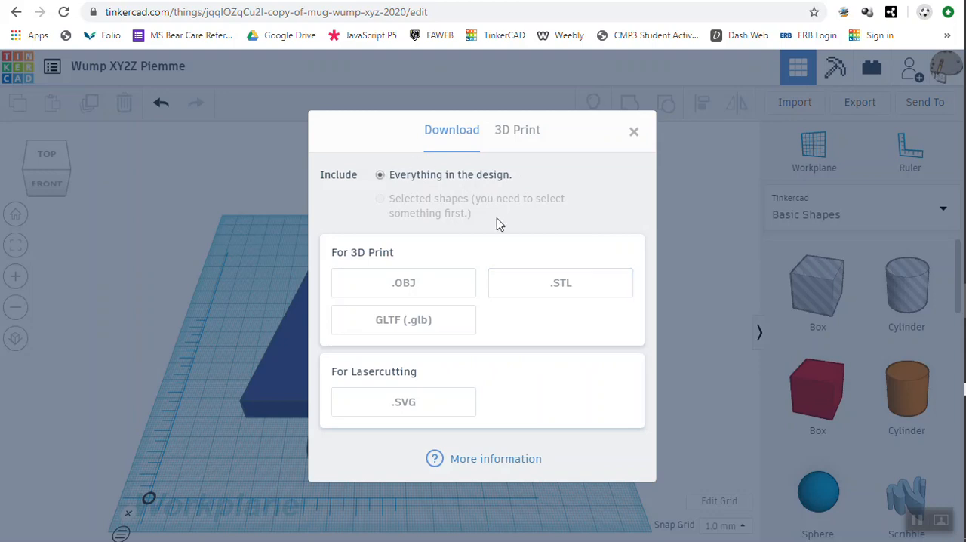
{"action": "left_click", "coordinate": [543, 283]}
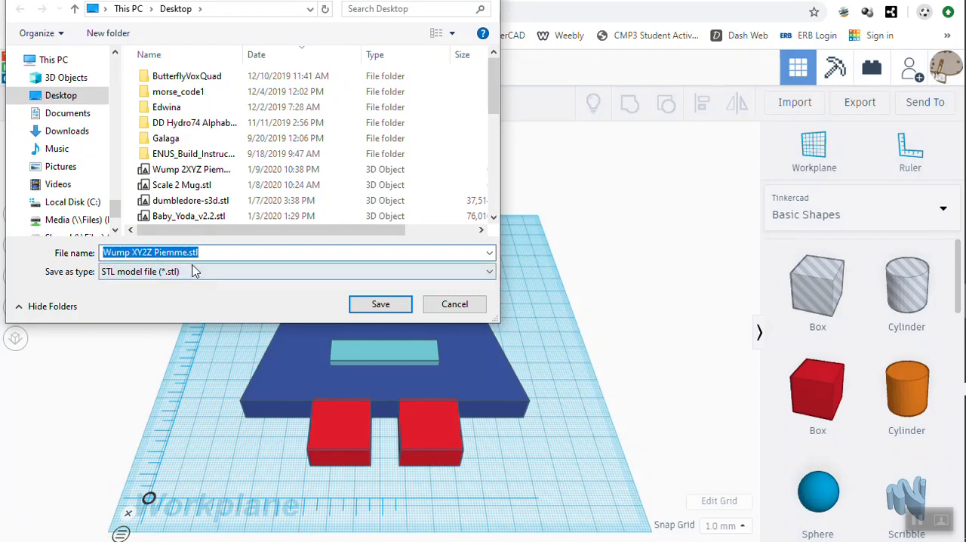
{"action": "left_click", "coordinate": [375, 306]}
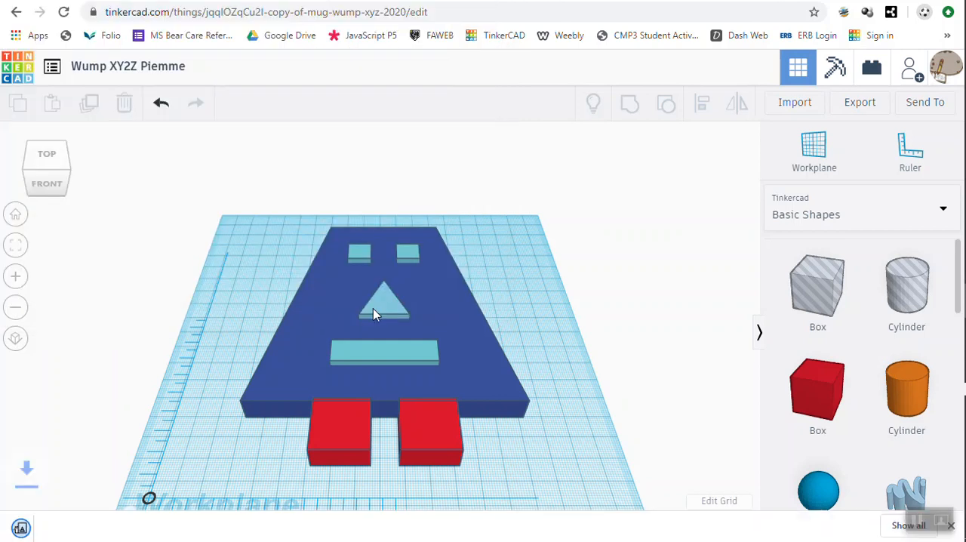